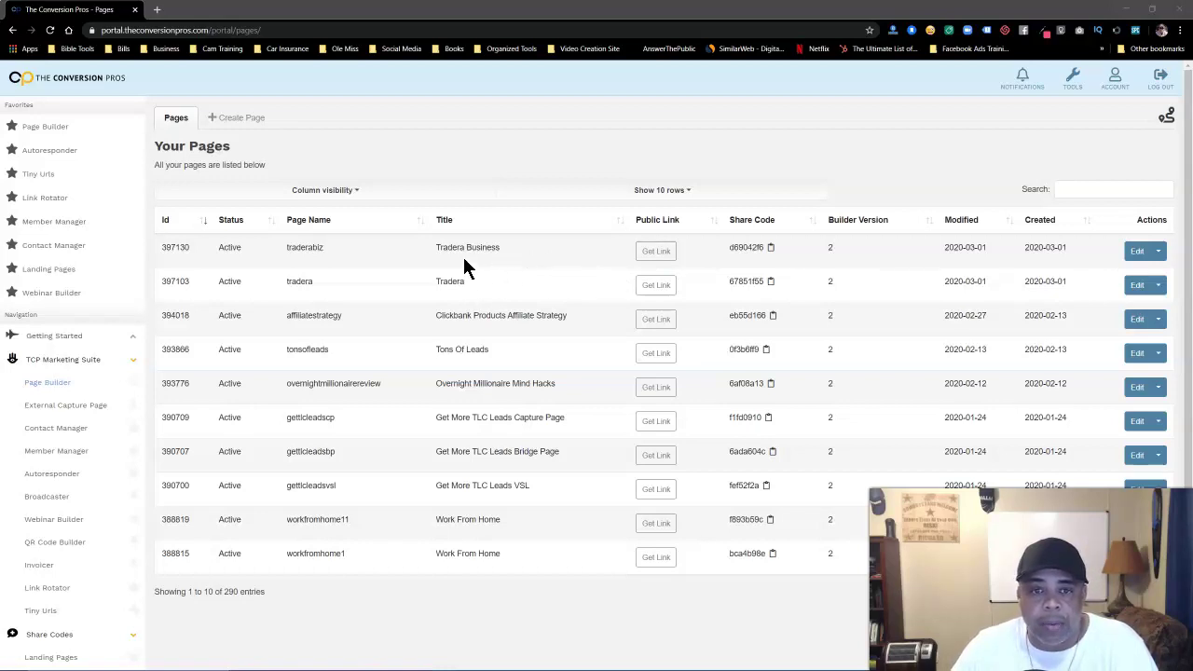
Highlight the Tradera Business and Tradera page titles in the pages list.
{"action": "left_click_drag", "start_coordinate": [512, 253], "coordinate": [435, 250]}
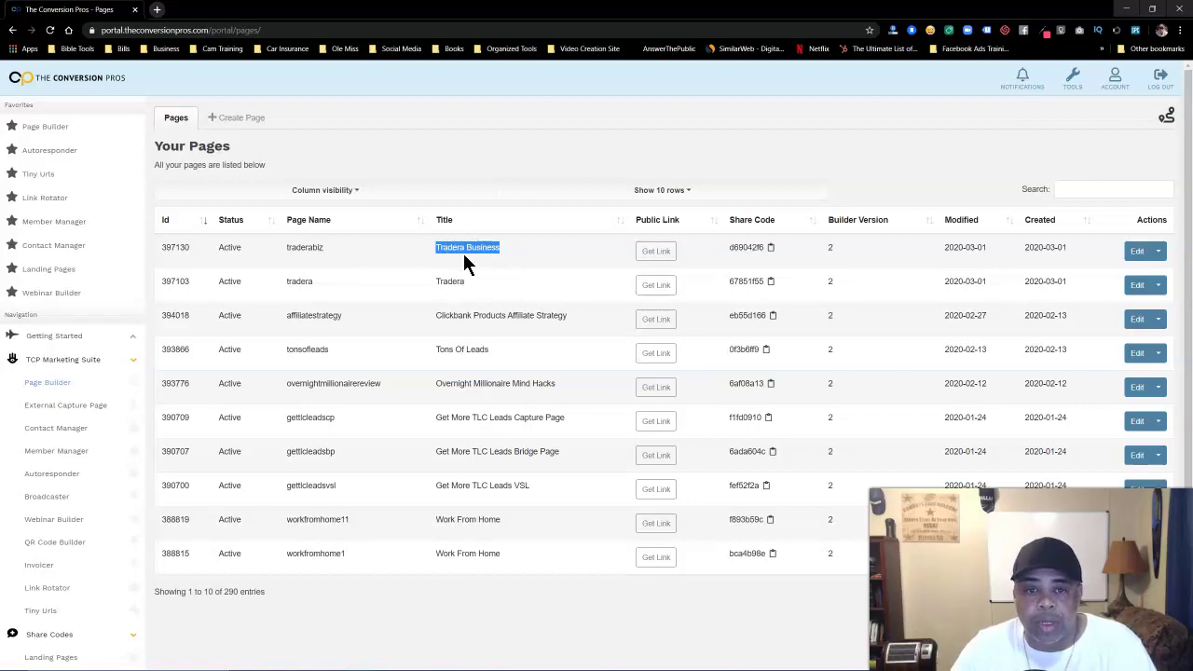
{"action": "left_click_drag", "start_coordinate": [479, 284], "coordinate": [421, 283]}
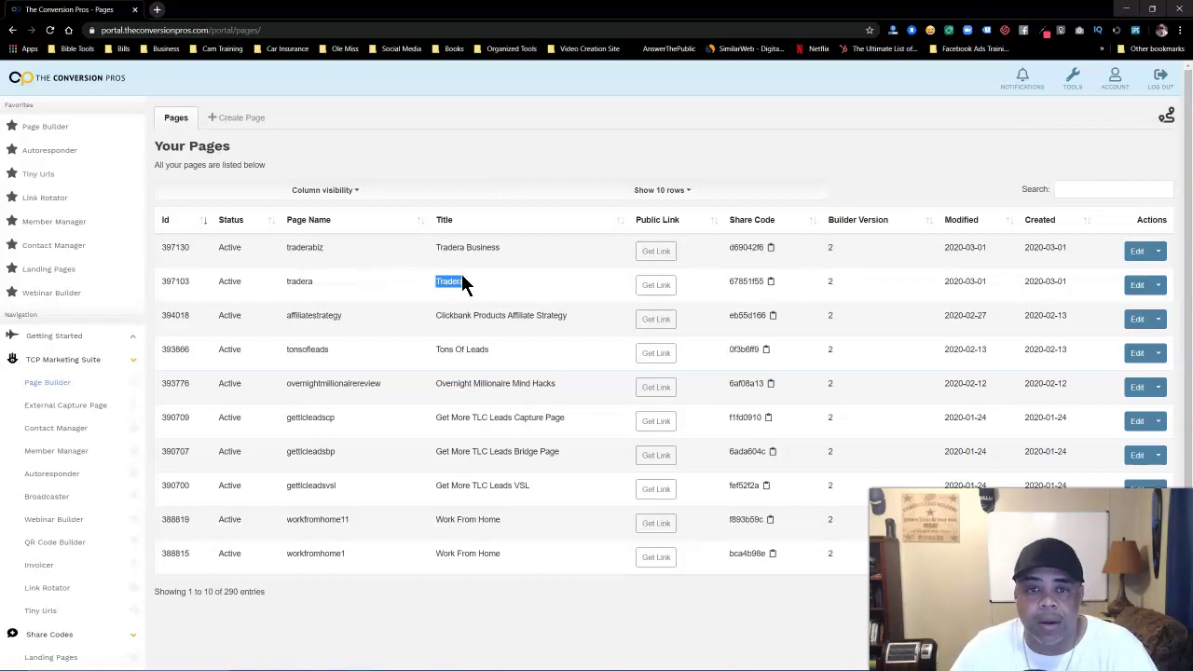
Preview the Tradera Business page in a new tab and highlight its What's Inside subheadline.
{"action": "left_click", "coordinate": [650, 254]}
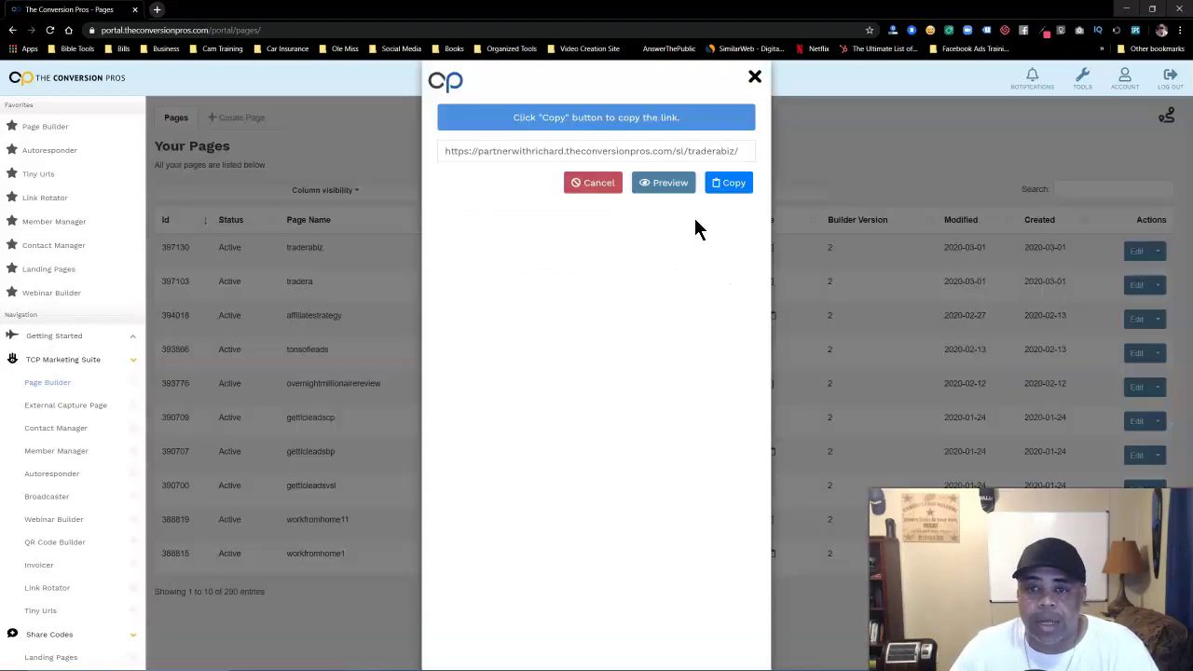
{"action": "left_click", "coordinate": [668, 190]}
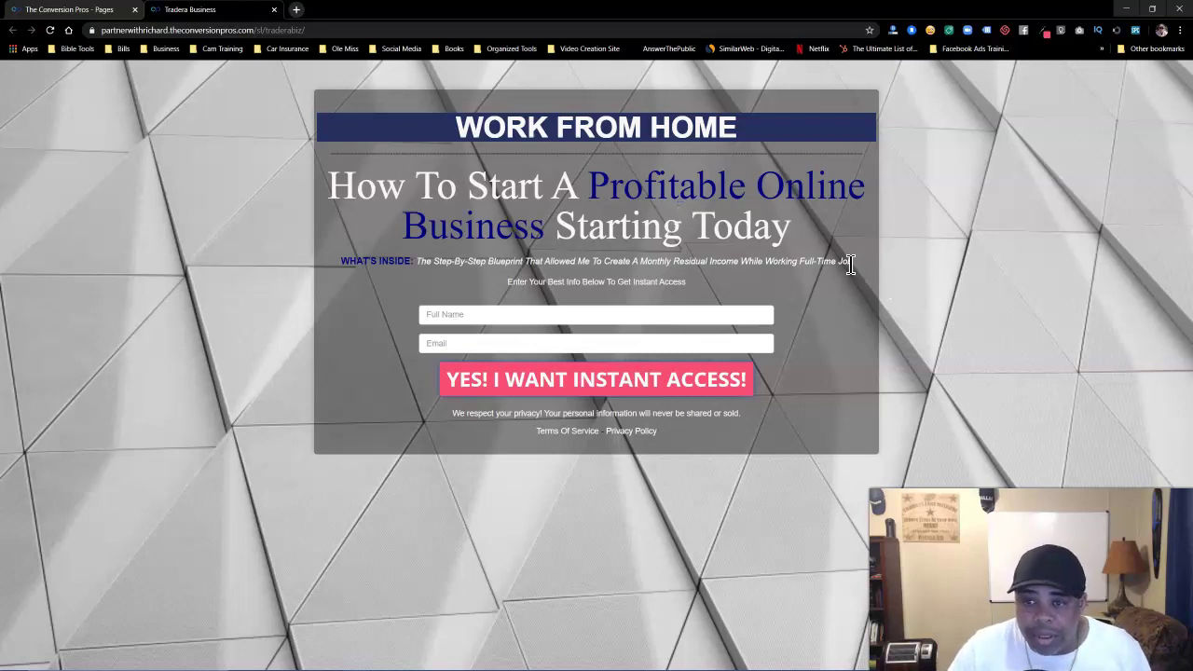
{"action": "left_click_drag", "start_coordinate": [850, 265], "coordinate": [416, 262]}
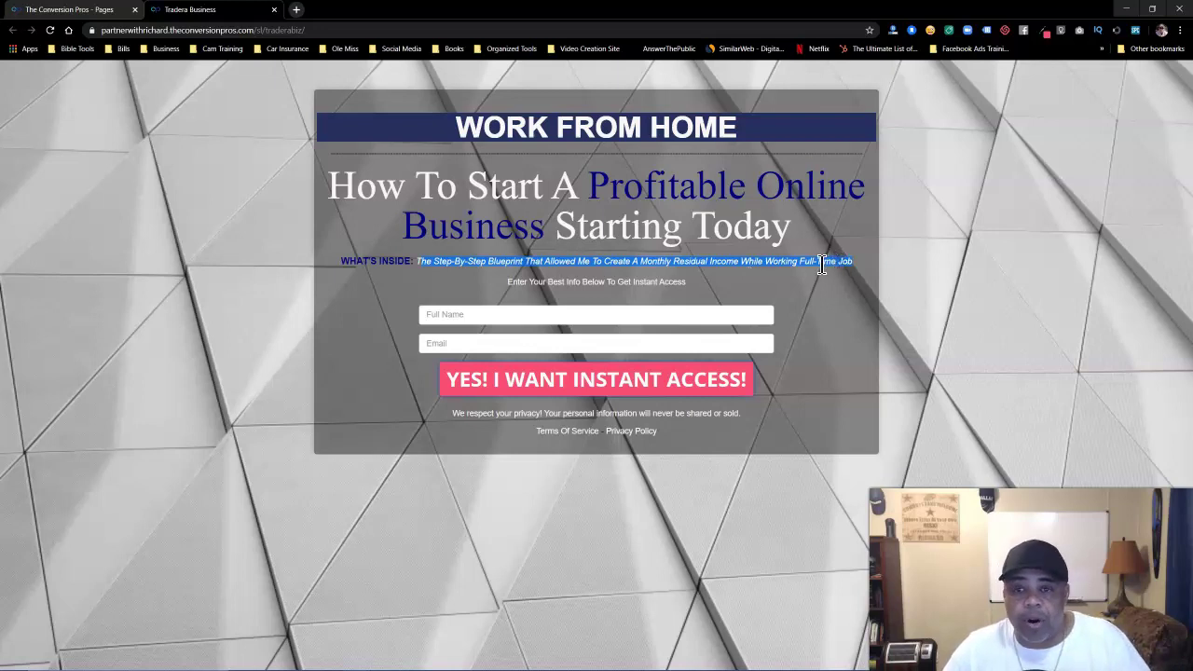
{"action": "left_click", "coordinate": [750, 282]}
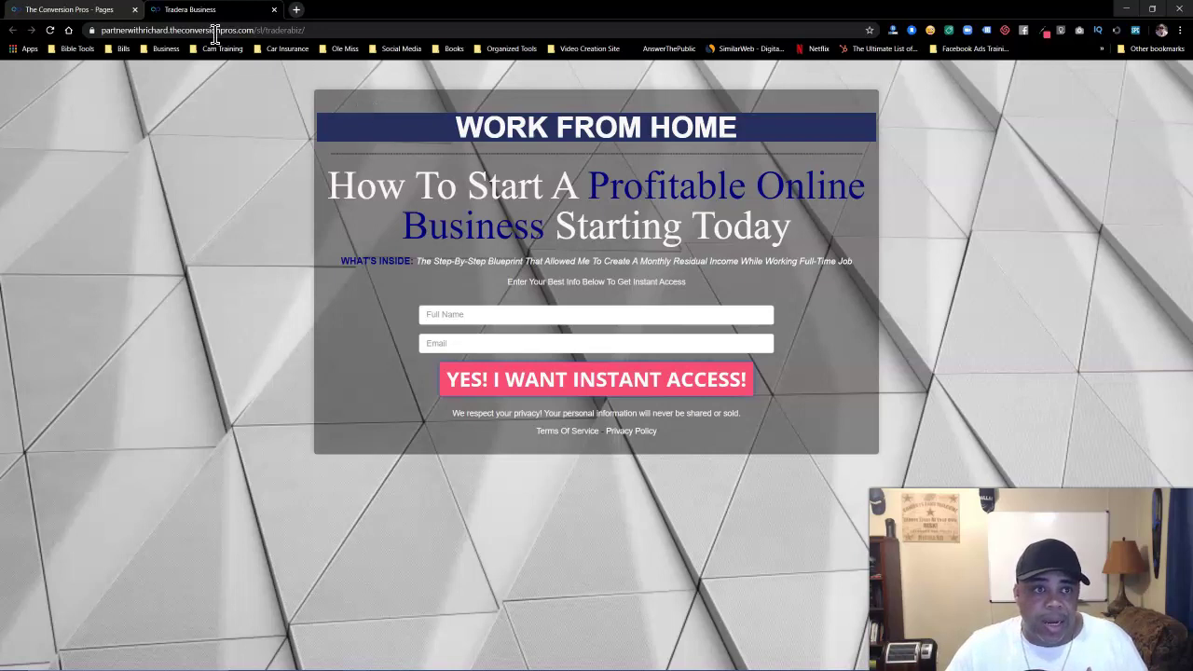
Preview the Tradera page in a new tab placed right after the Tradera Business tab.
{"action": "left_click", "coordinate": [103, 11]}
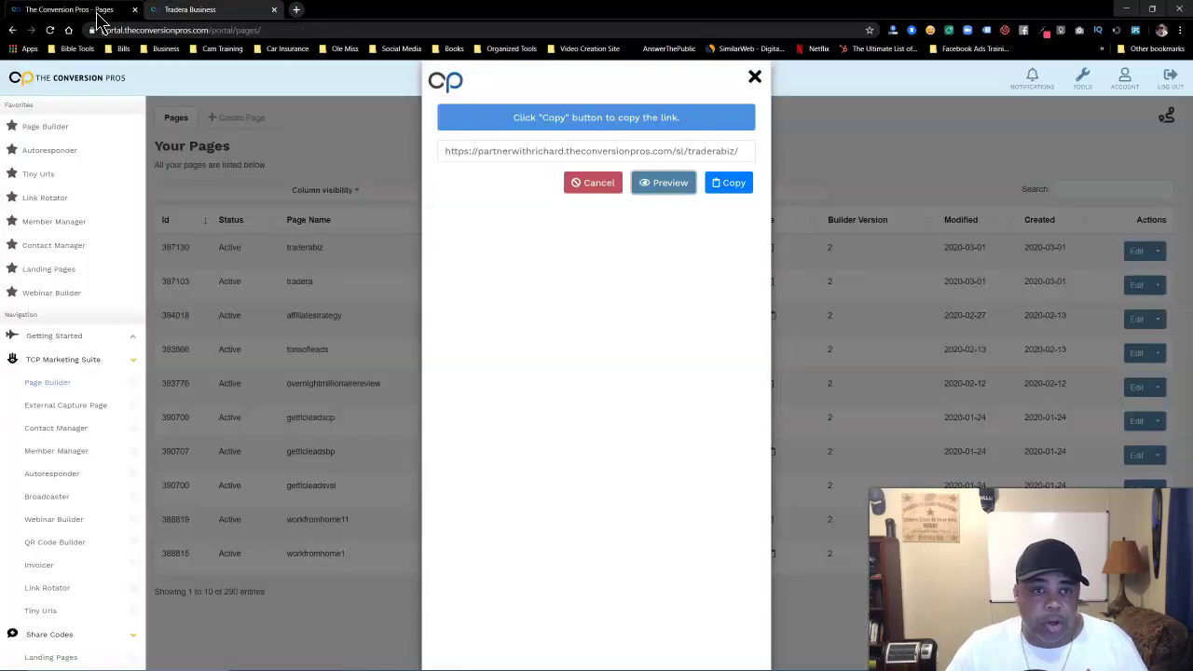
{"action": "left_click", "coordinate": [752, 77]}
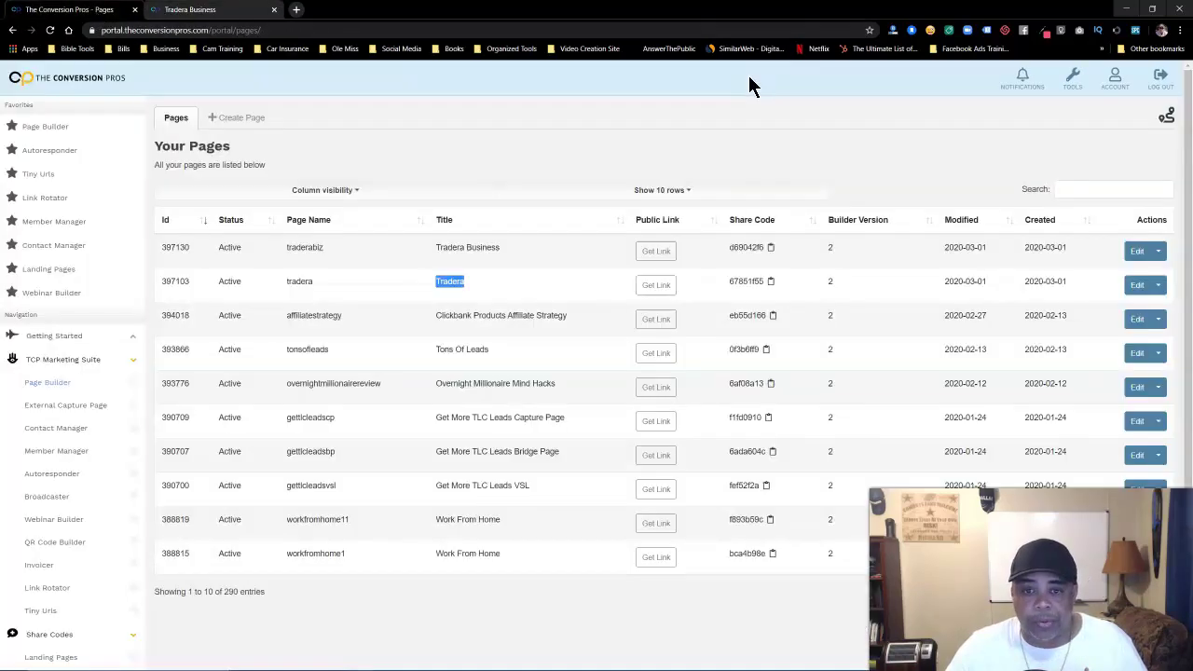
{"action": "left_click", "coordinate": [371, 291]}
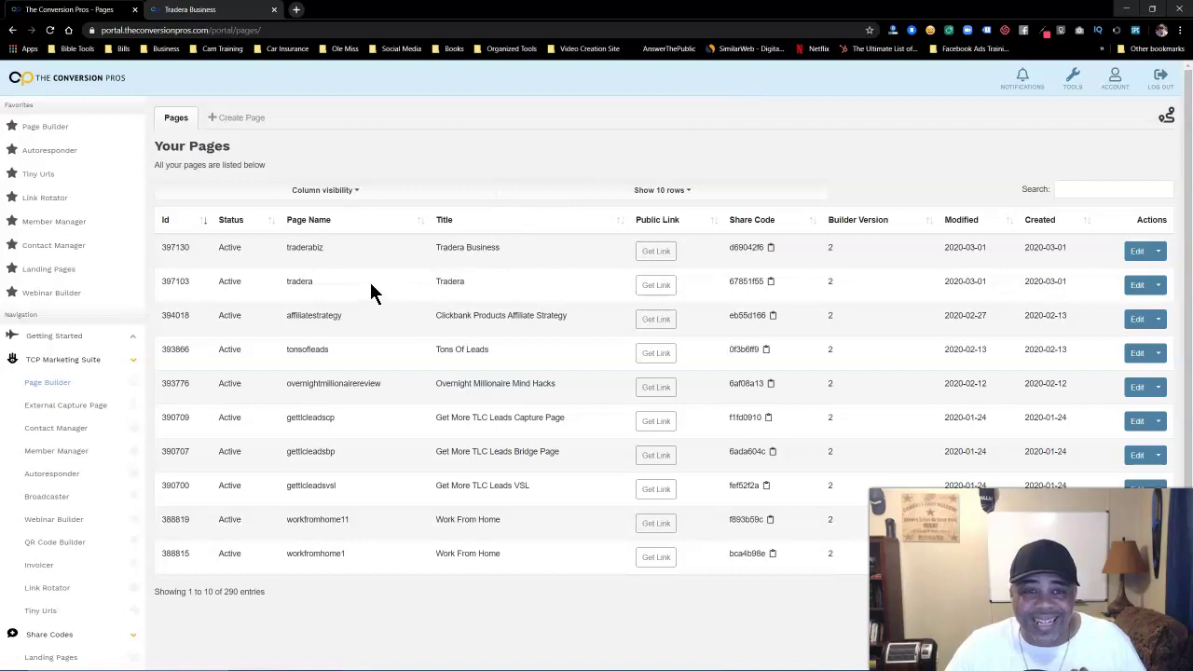
{"action": "left_click", "coordinate": [656, 288]}
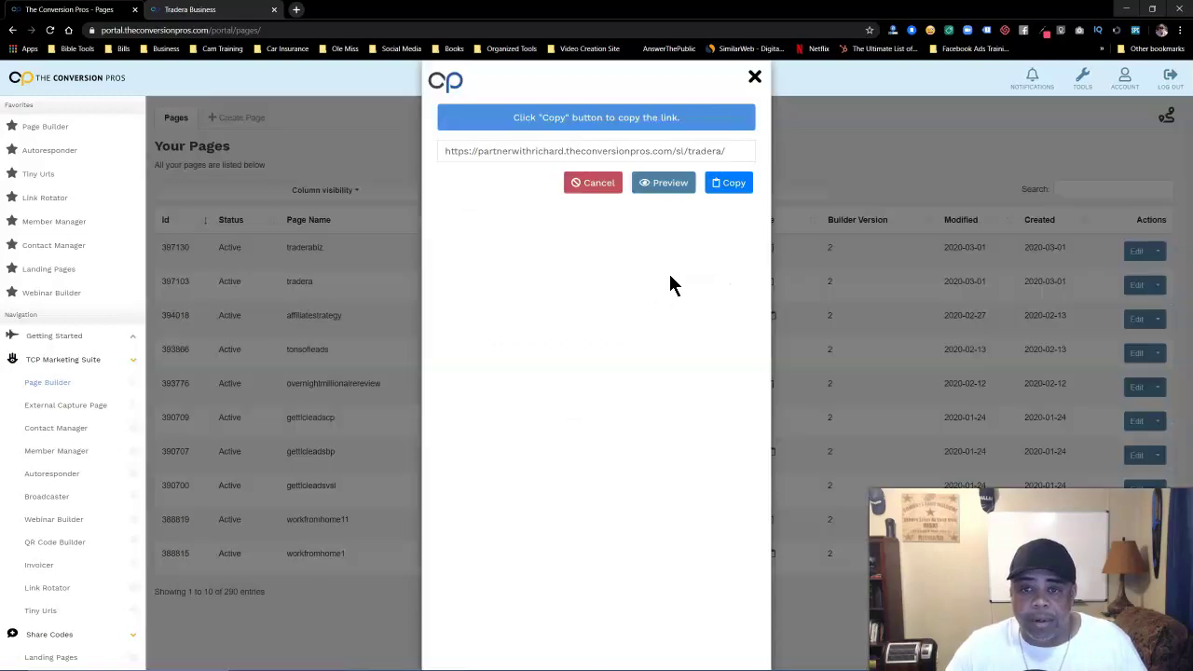
{"action": "left_click", "coordinate": [674, 194]}
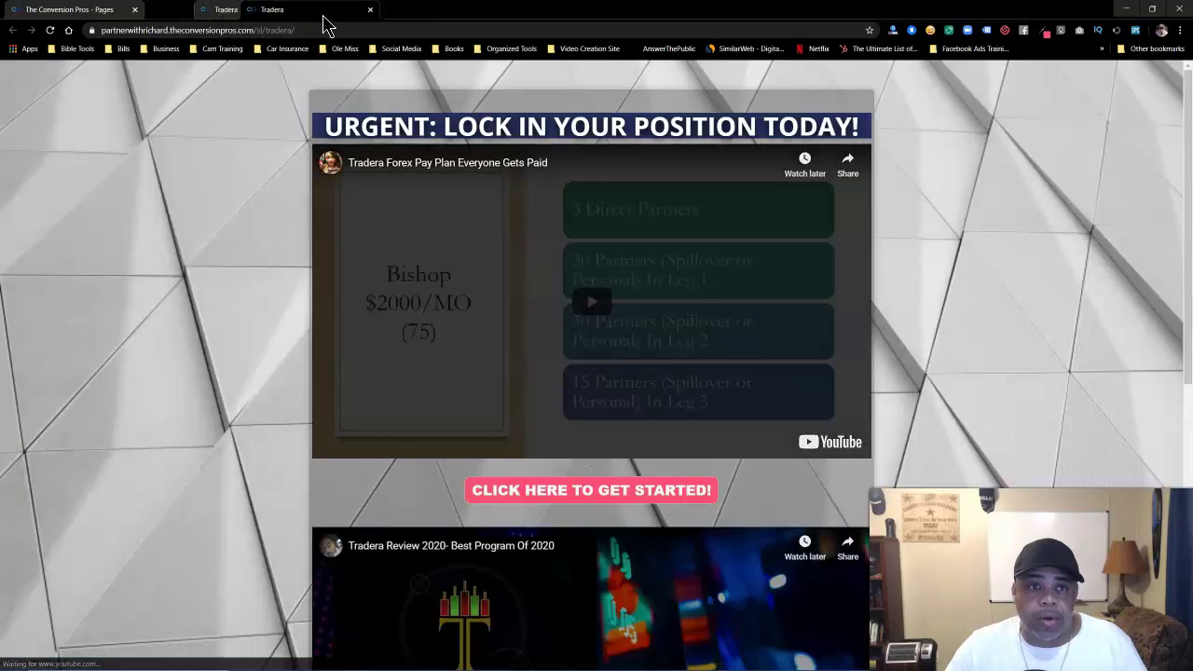
{"action": "left_click_drag", "start_coordinate": [214, 16], "coordinate": [365, 24]}
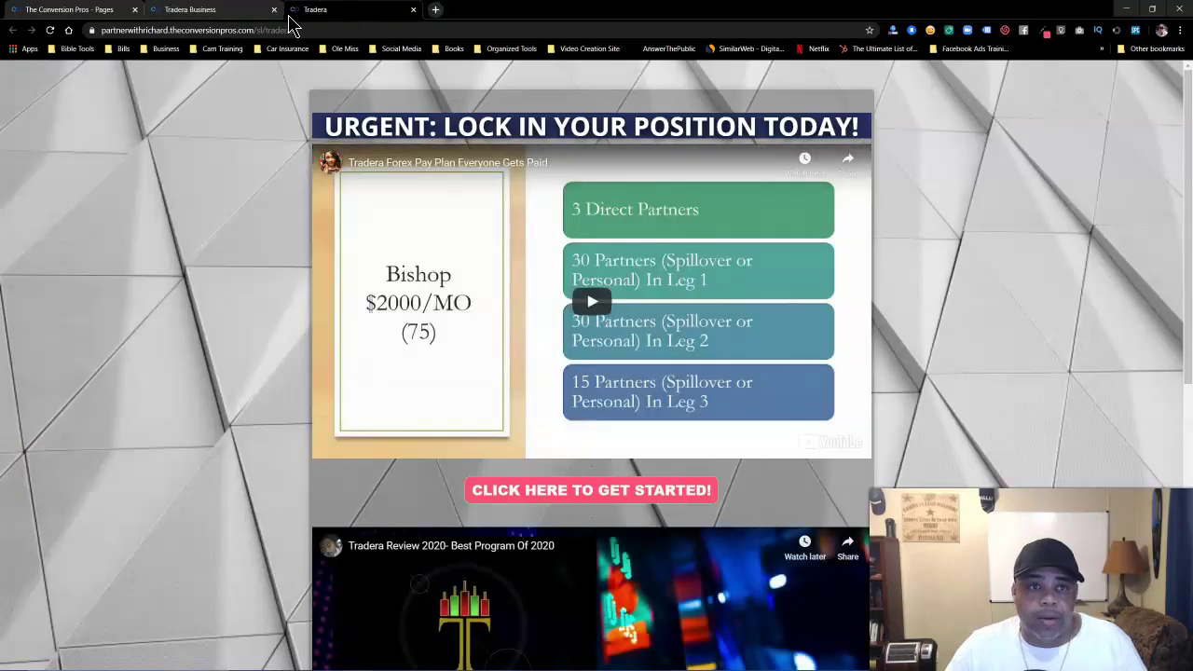
{"action": "left_click", "coordinate": [227, 17]}
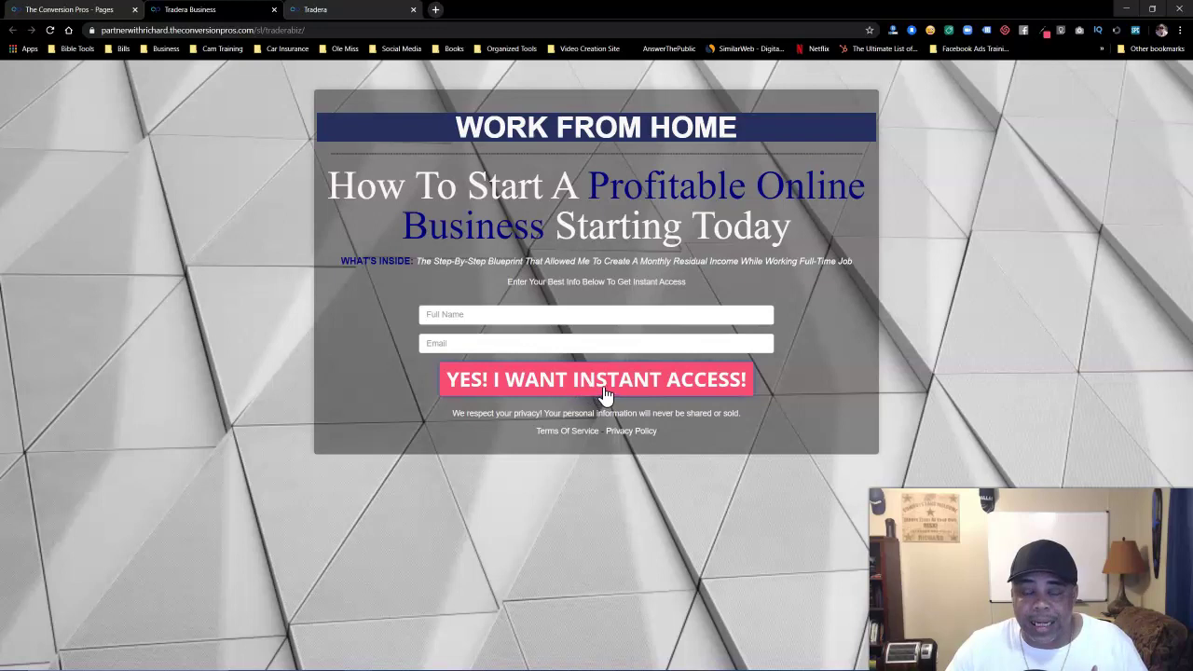
{"action": "left_click", "coordinate": [360, 20]}
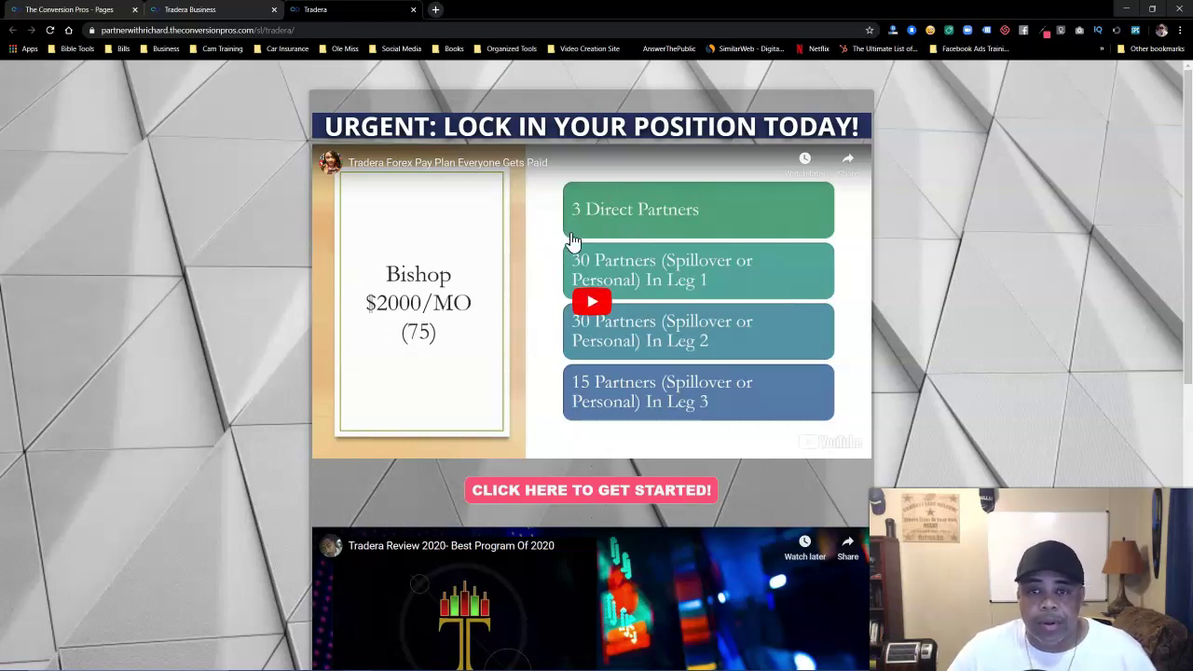
Scroll up and down the Tradera bridge page to review its videos and contact section.
{"action": "scroll", "coordinate": [275, 286], "scroll_direction": "down", "scroll_amount": 3}
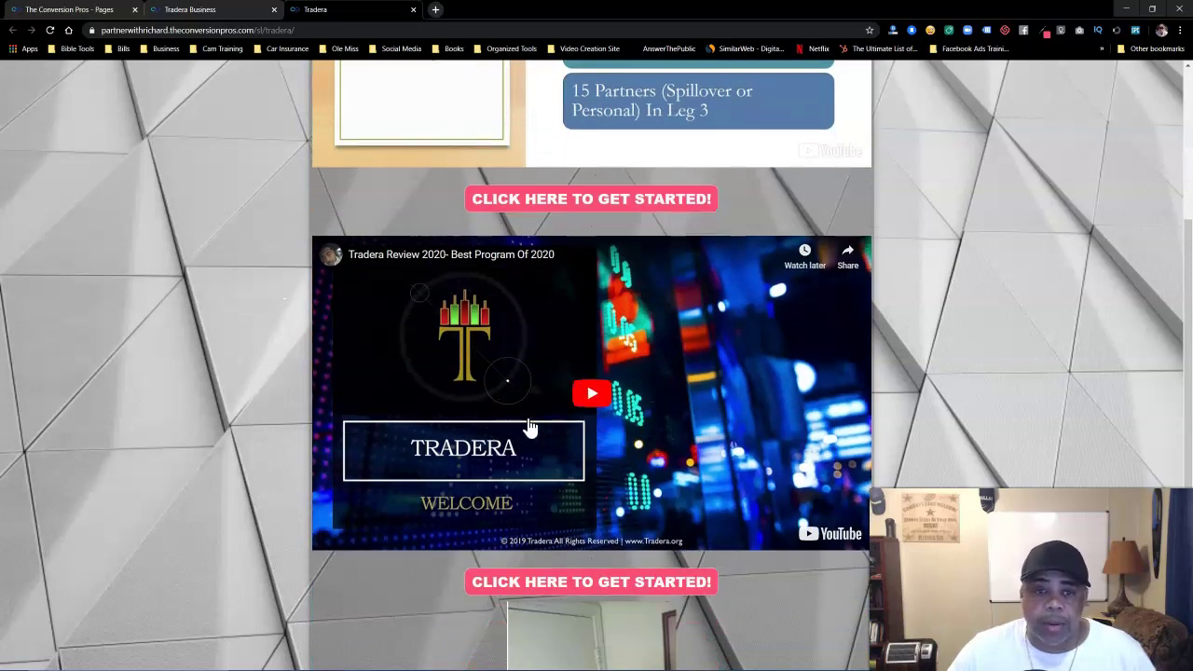
{"action": "scroll", "coordinate": [296, 344], "scroll_direction": "down", "scroll_amount": 3}
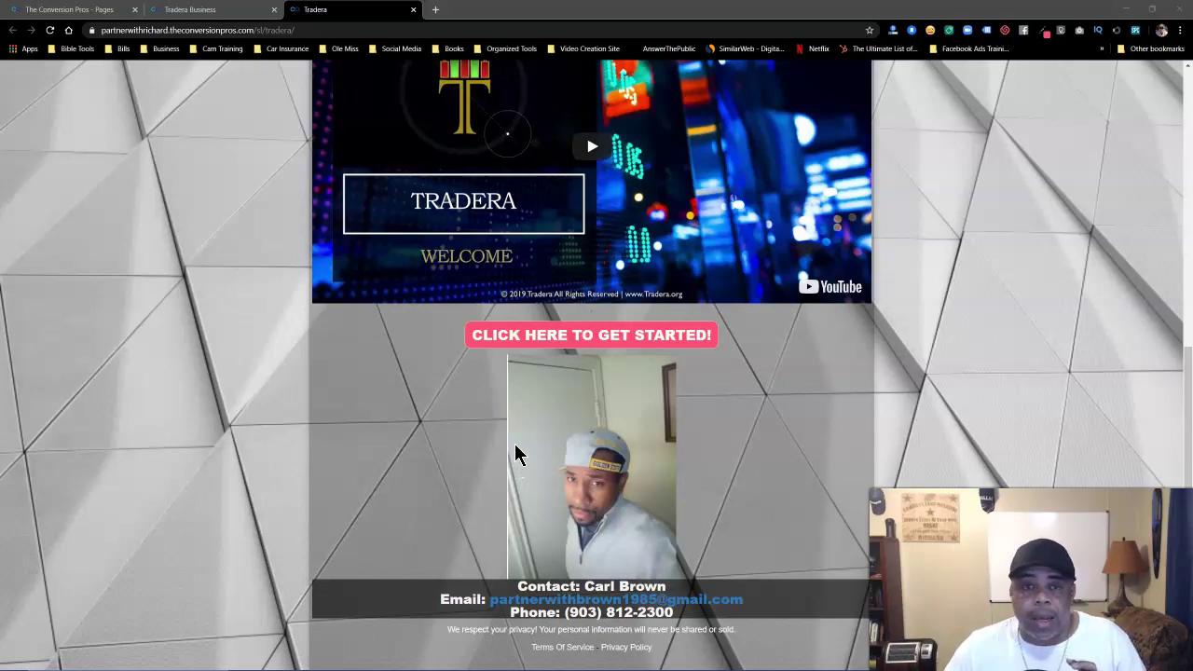
{"action": "scroll", "coordinate": [533, 338], "scroll_direction": "up", "scroll_amount": 1}
{"action": "scroll", "coordinate": [533, 338], "scroll_direction": "up", "scroll_amount": 3}
{"action": "scroll", "coordinate": [532, 341], "scroll_direction": "up", "scroll_amount": 2}
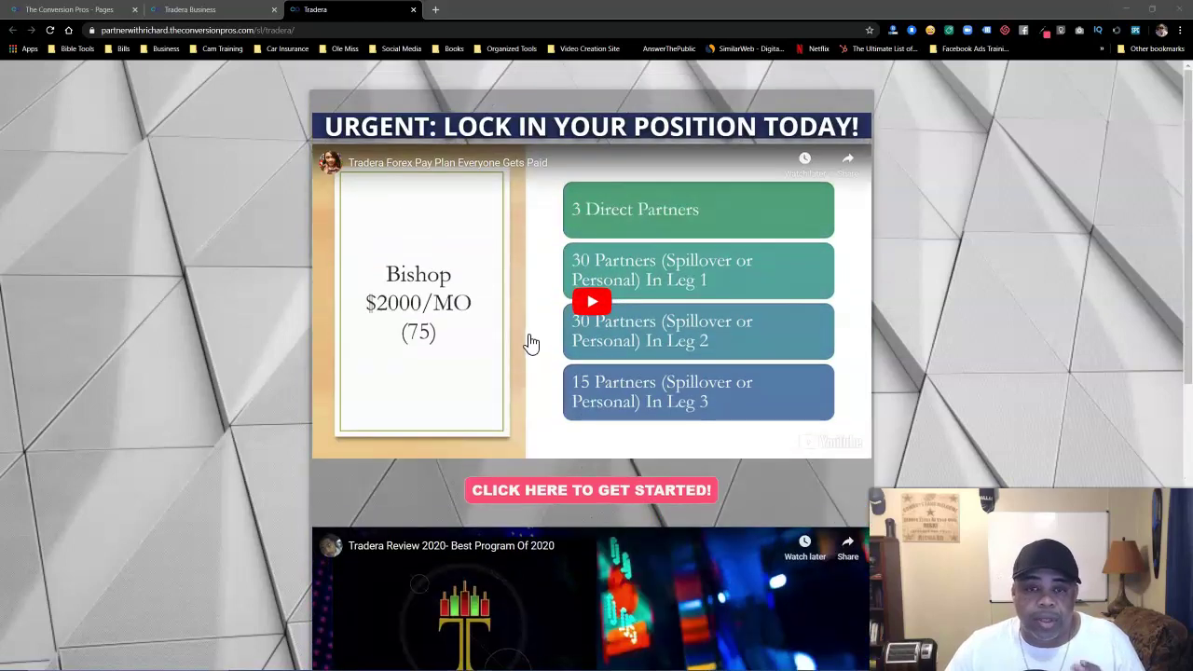
{"action": "scroll", "coordinate": [405, 365], "scroll_direction": "down", "scroll_amount": 1}
{"action": "scroll", "coordinate": [410, 364], "scroll_direction": "up", "scroll_amount": 1}
{"action": "scroll", "coordinate": [419, 363], "scroll_direction": "up", "scroll_amount": 1}
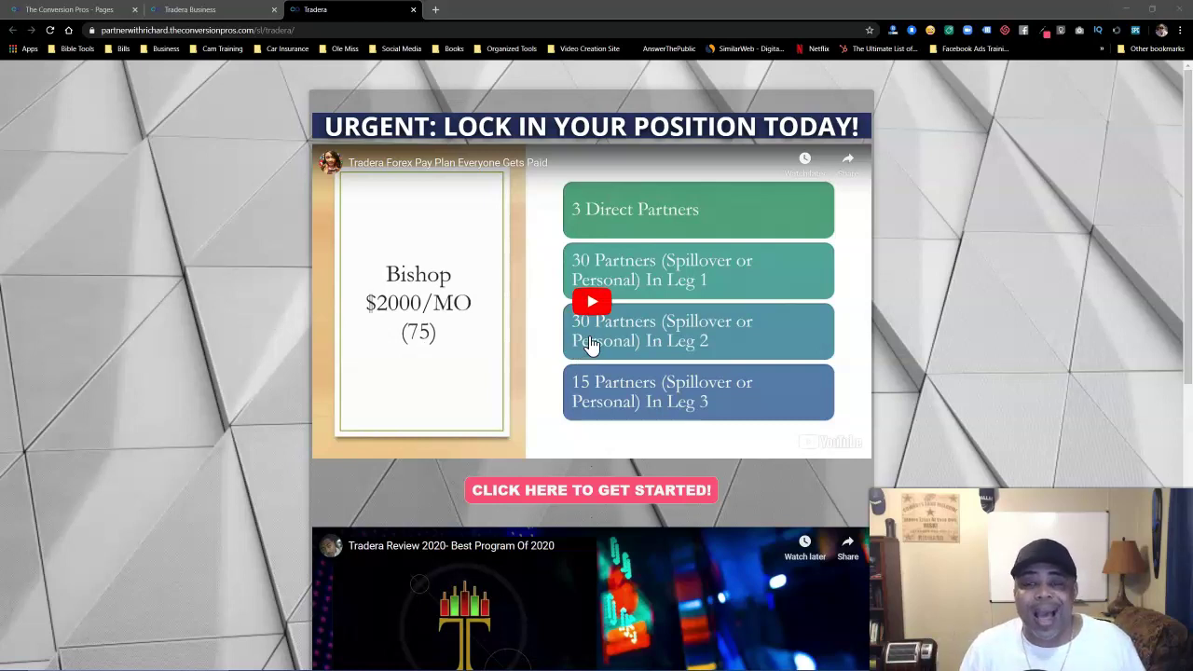
{"action": "scroll", "coordinate": [586, 245], "scroll_direction": "down", "scroll_amount": 1}
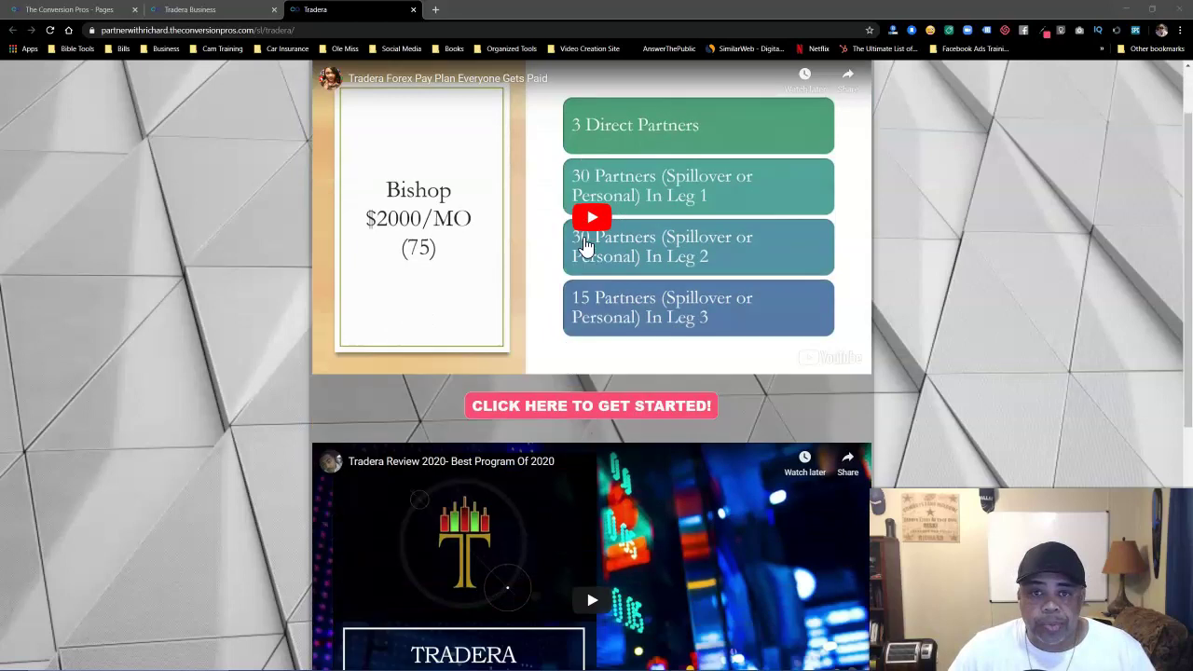
{"action": "scroll", "coordinate": [585, 246], "scroll_direction": "down", "scroll_amount": 1}
{"action": "scroll", "coordinate": [382, 243], "scroll_direction": "down", "scroll_amount": 1}
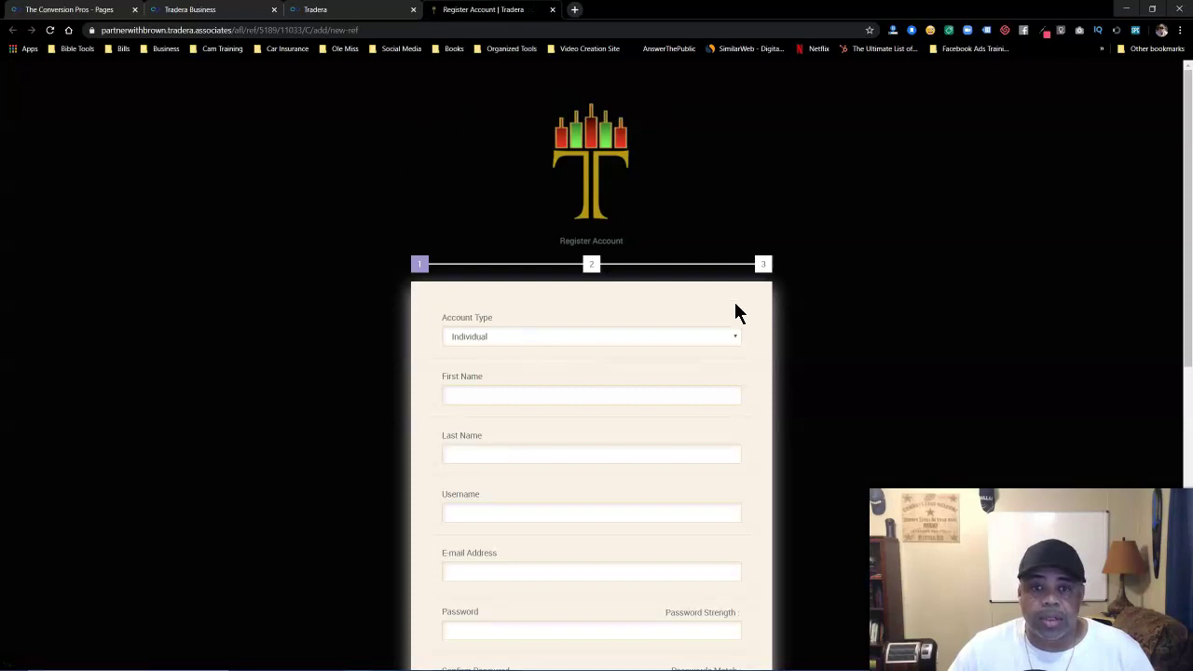
Close the registration tab, follow the get-started link again, then close the new registration form.
{"action": "left_click", "coordinate": [552, 11]}
{"action": "scroll", "coordinate": [284, 275], "scroll_direction": "down", "scroll_amount": 3}
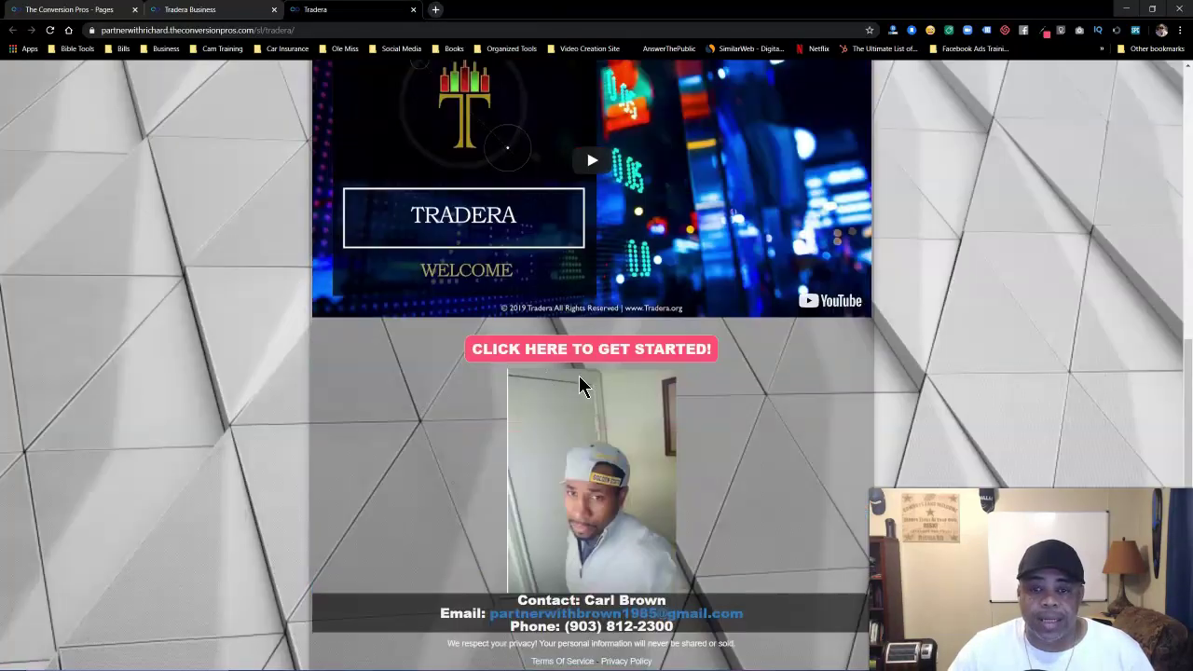
{"action": "left_click", "coordinate": [602, 353]}
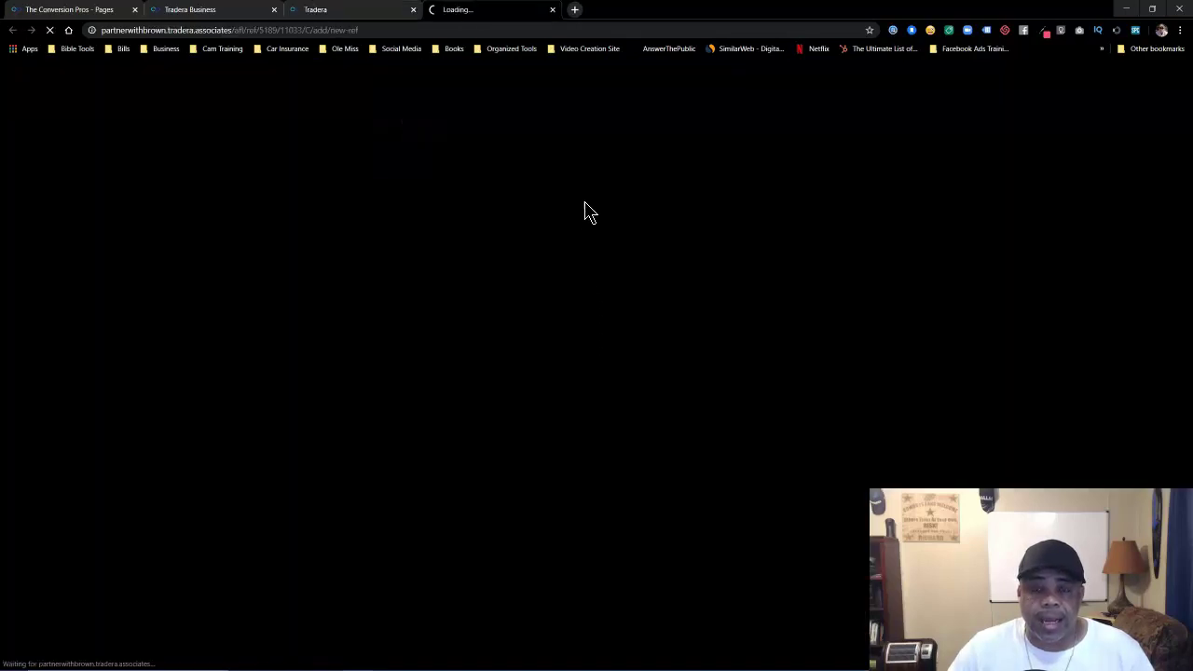
{"action": "left_click", "coordinate": [553, 12]}
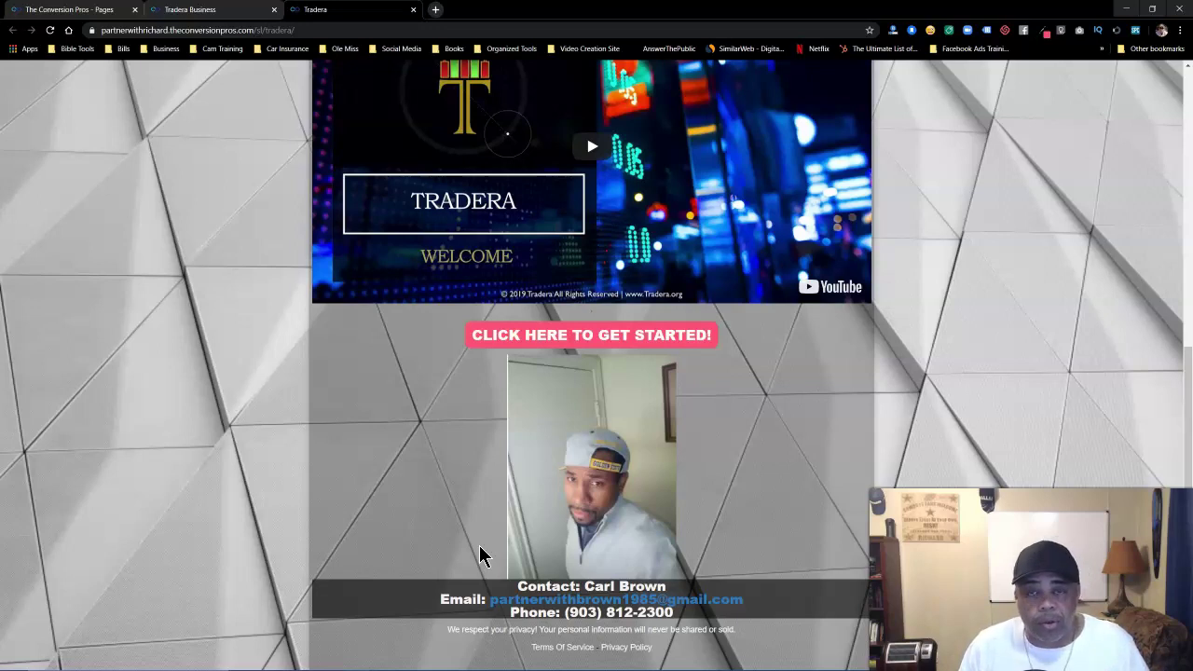
Scroll through the Tradera page's pay-plan video, then switch back to the Tradera Business tab.
{"action": "scroll", "coordinate": [446, 487], "scroll_direction": "up", "scroll_amount": 5}
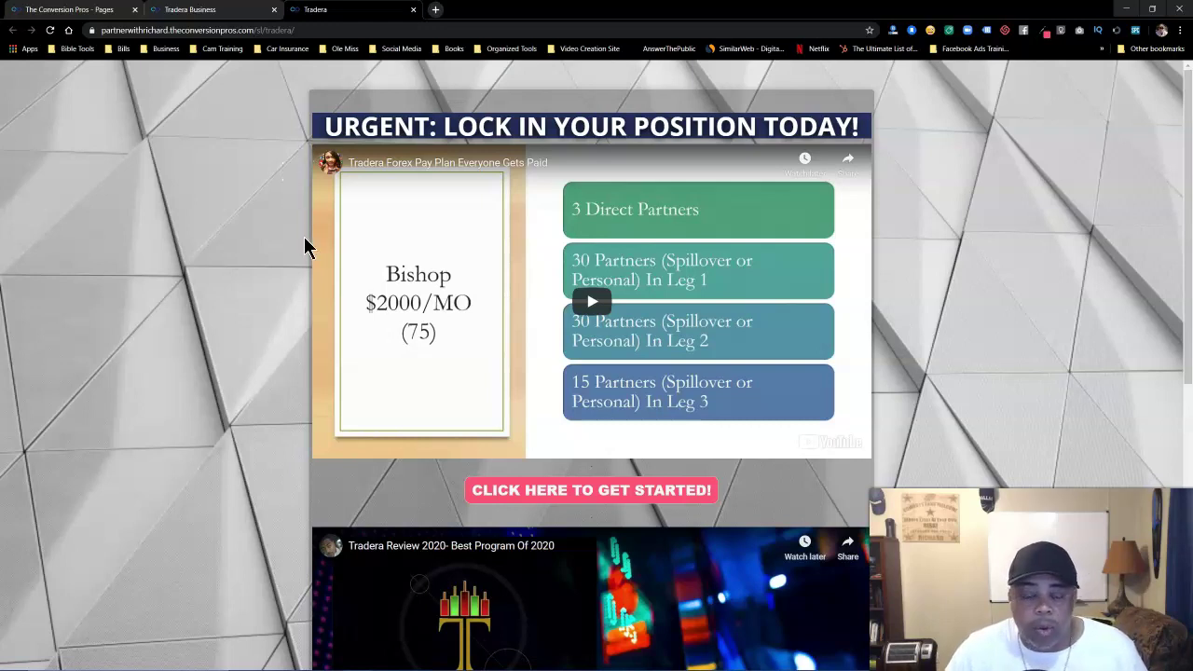
{"action": "scroll", "coordinate": [305, 246], "scroll_direction": "down", "scroll_amount": 2}
{"action": "scroll", "coordinate": [306, 247], "scroll_direction": "down", "scroll_amount": 1}
{"action": "scroll", "coordinate": [306, 246], "scroll_direction": "down", "scroll_amount": 3}
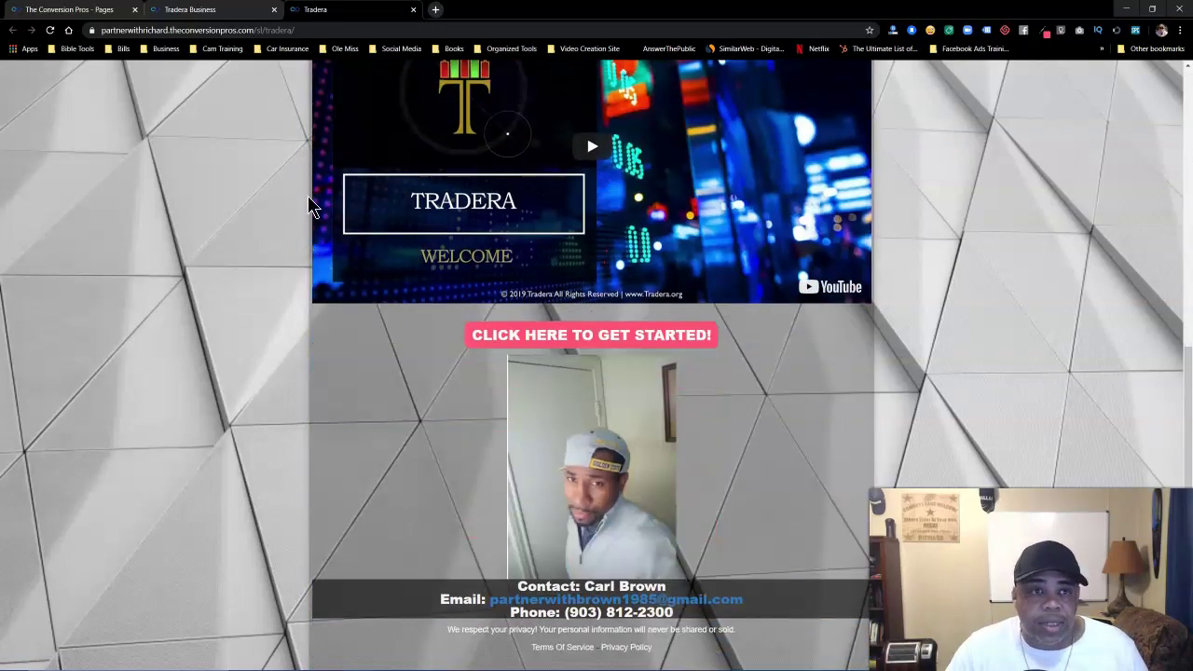
{"action": "left_click", "coordinate": [222, 11]}
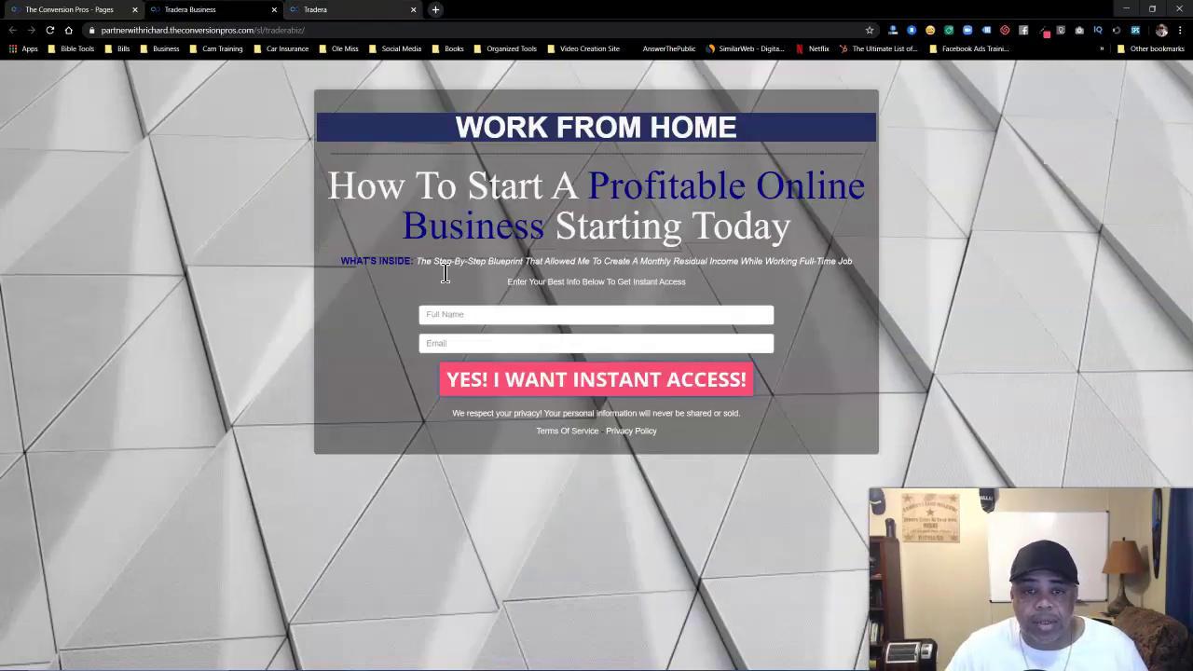
{"action": "left_click", "coordinate": [353, 13]}
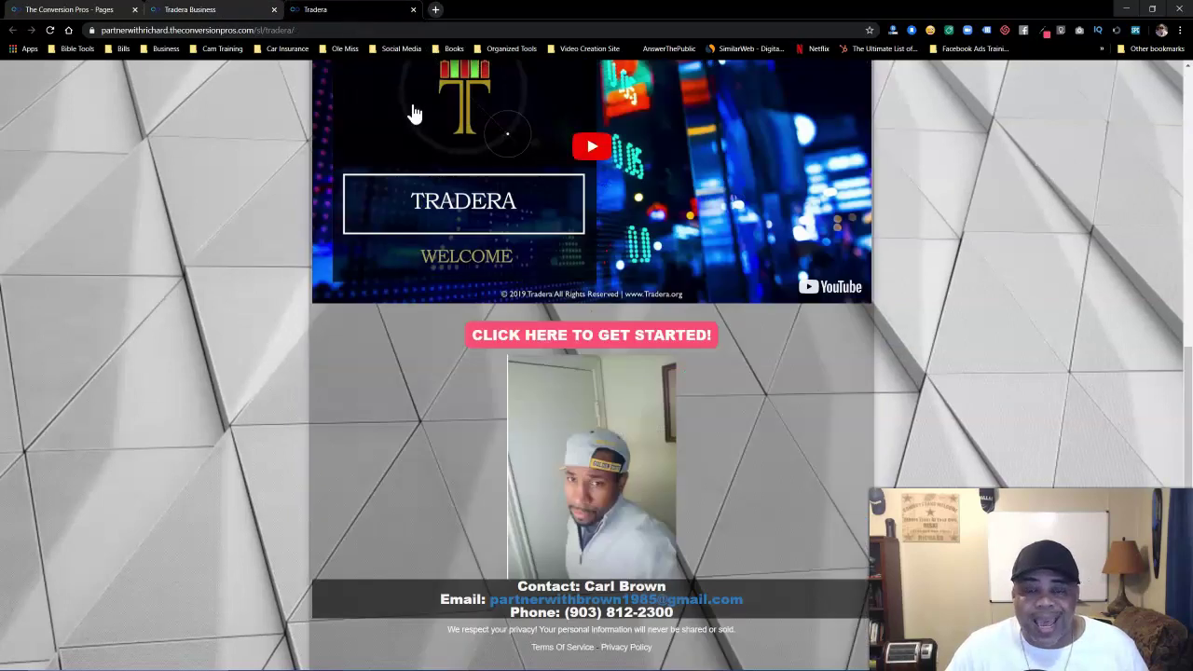
{"action": "scroll", "coordinate": [646, 359], "scroll_direction": "up", "scroll_amount": 3}
{"action": "scroll", "coordinate": [364, 266], "scroll_direction": "up", "scroll_amount": 2}
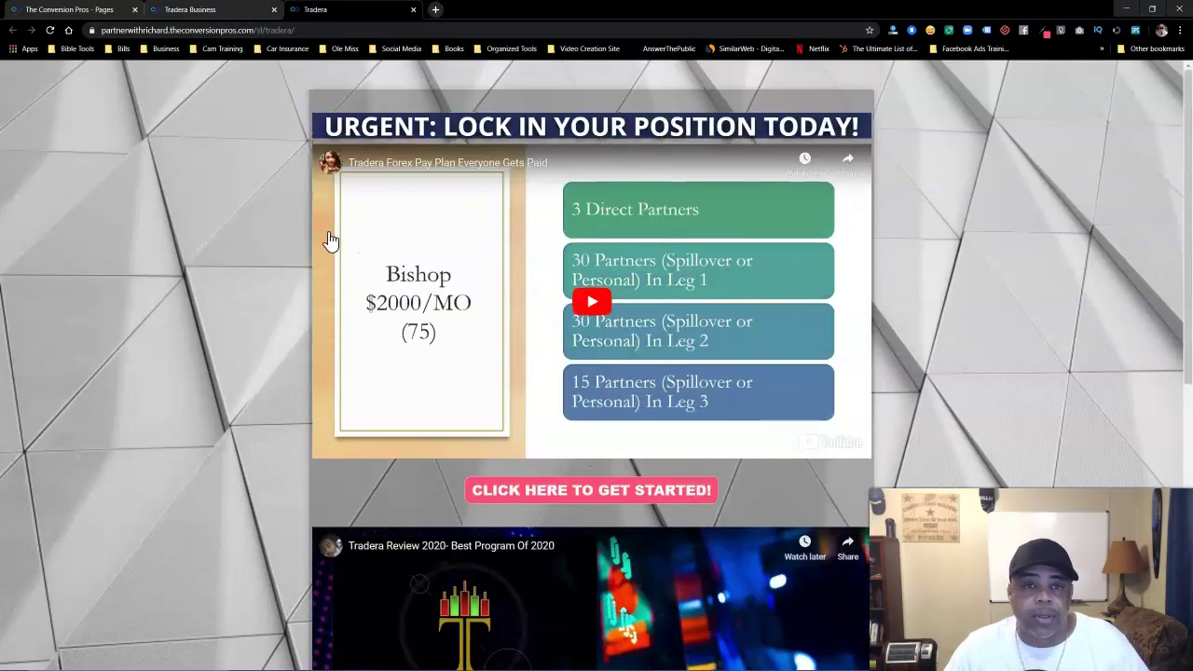
{"action": "left_click", "coordinate": [214, 17]}
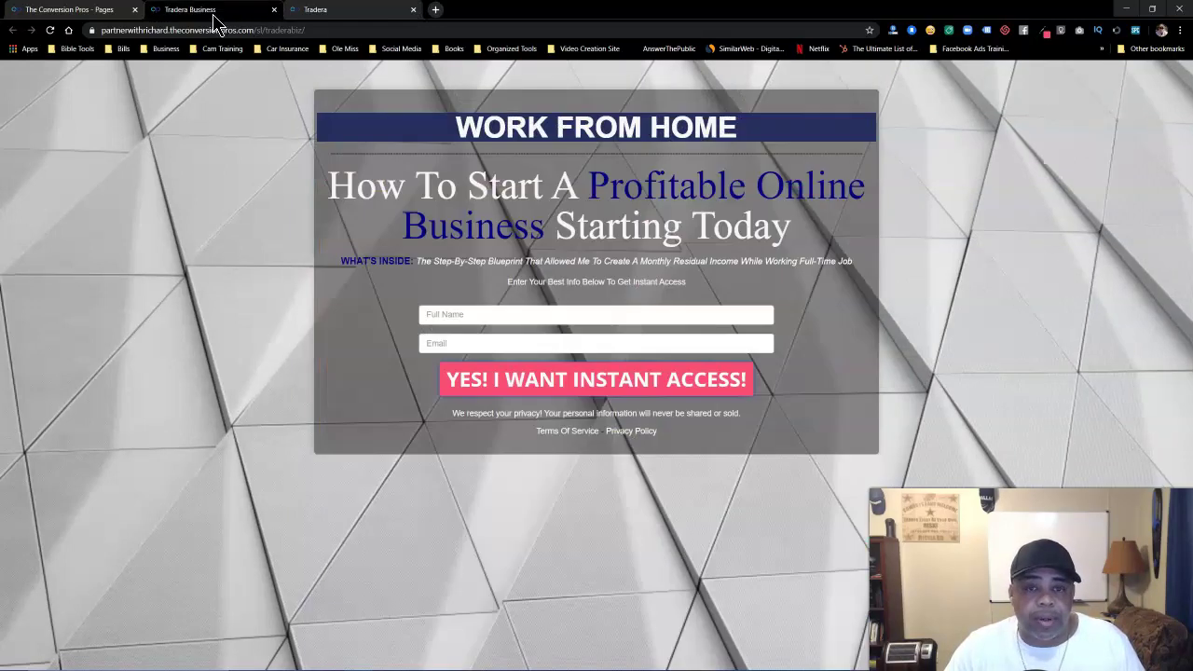
Return to the pages list, dismiss the link dialog and open Autoresponder campaigns.
{"action": "left_click", "coordinate": [103, 12]}
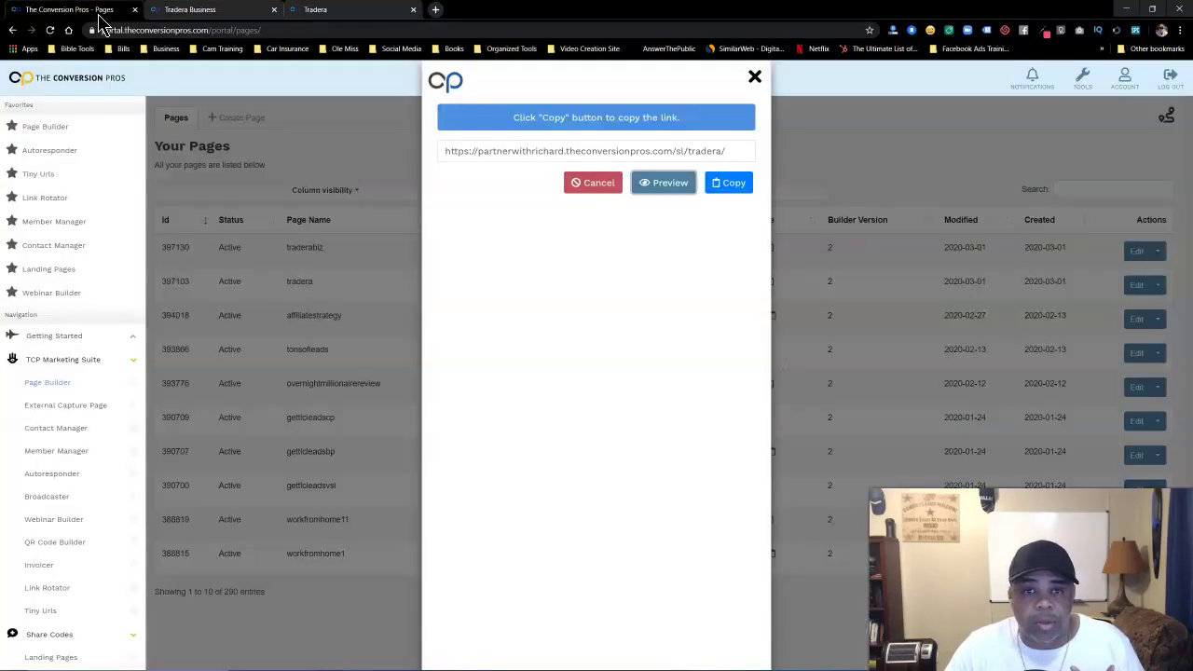
{"action": "left_click", "coordinate": [755, 76]}
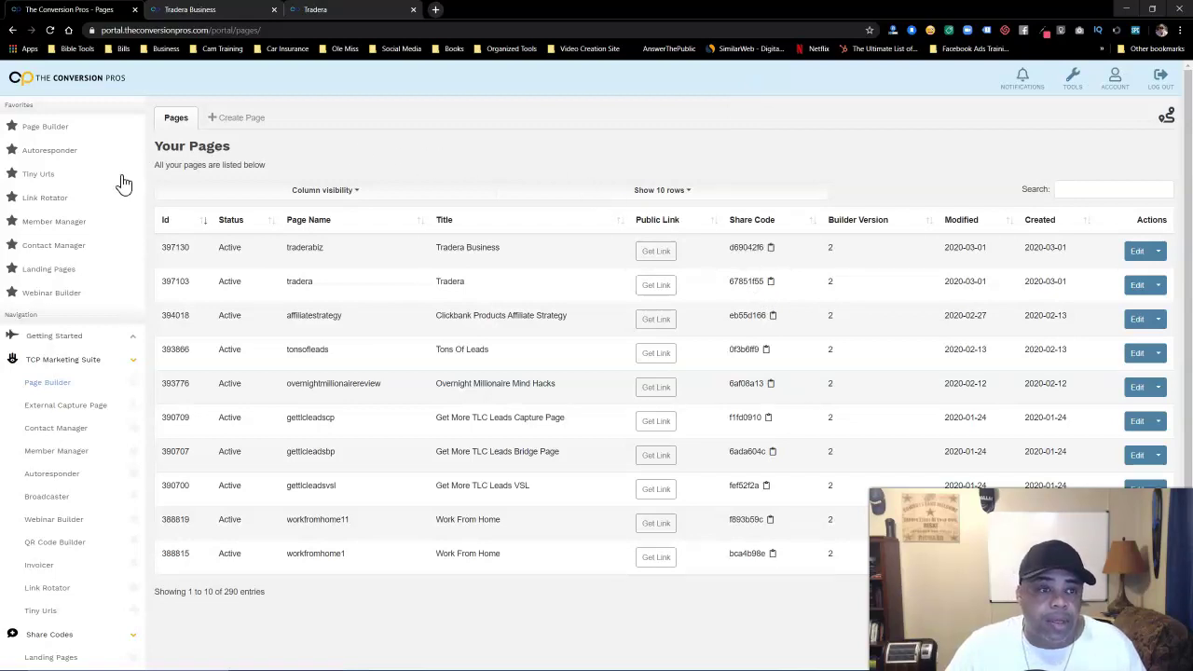
{"action": "left_click", "coordinate": [72, 158]}
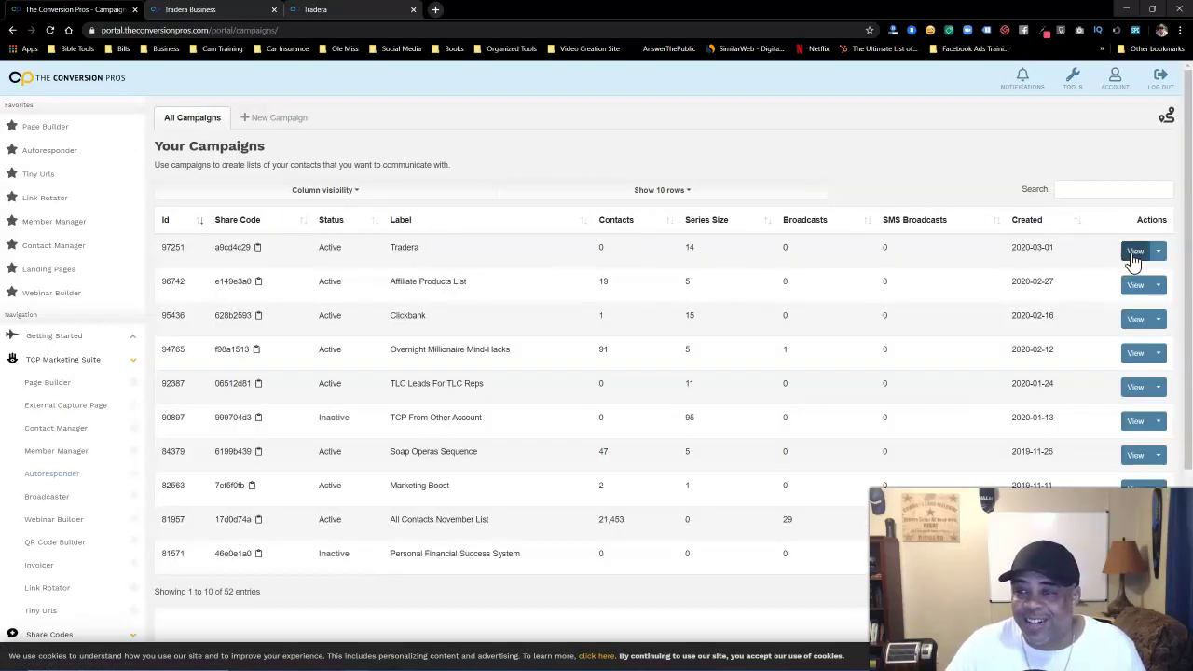
View the Tradera campaign's 14-message email series and scroll through it.
{"action": "left_click", "coordinate": [1135, 256]}
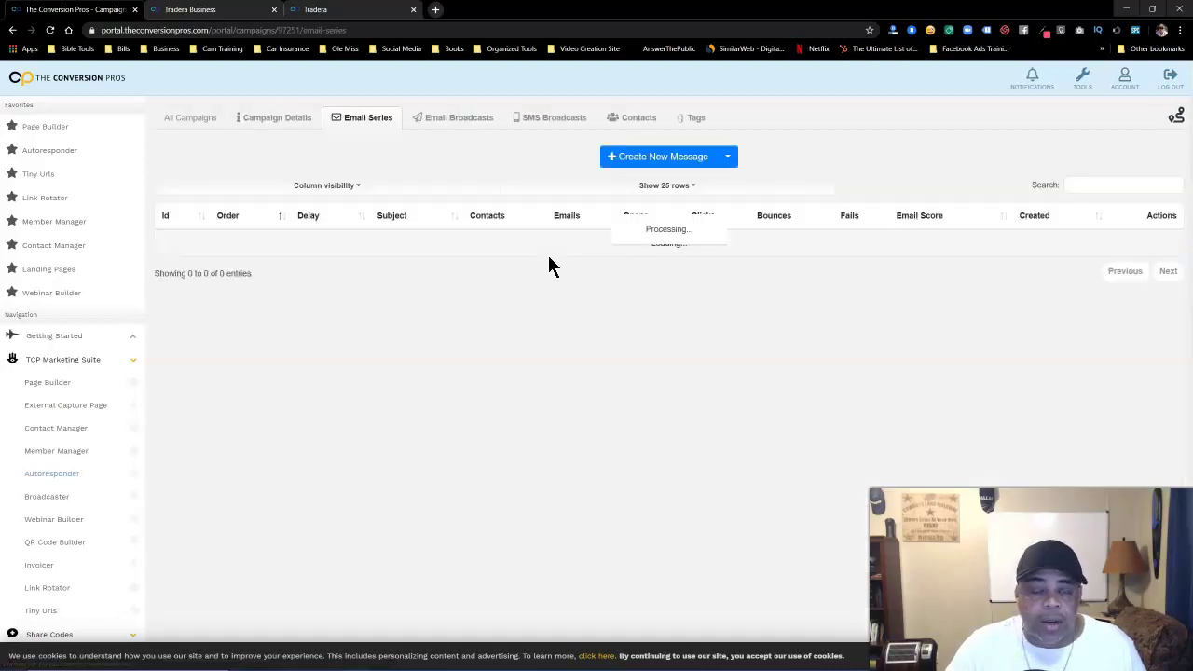
{"action": "scroll", "coordinate": [524, 276], "scroll_direction": "down", "scroll_amount": 1}
{"action": "scroll", "coordinate": [522, 275], "scroll_direction": "down", "scroll_amount": 1}
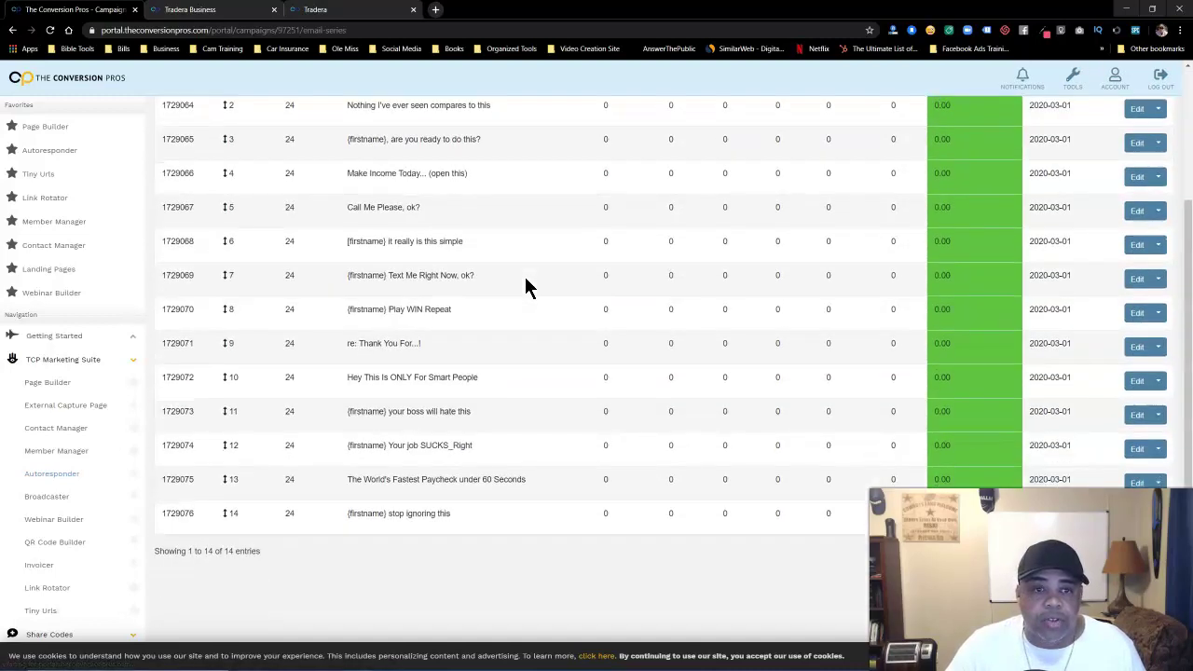
{"action": "scroll", "coordinate": [521, 275], "scroll_direction": "up", "scroll_amount": 1}
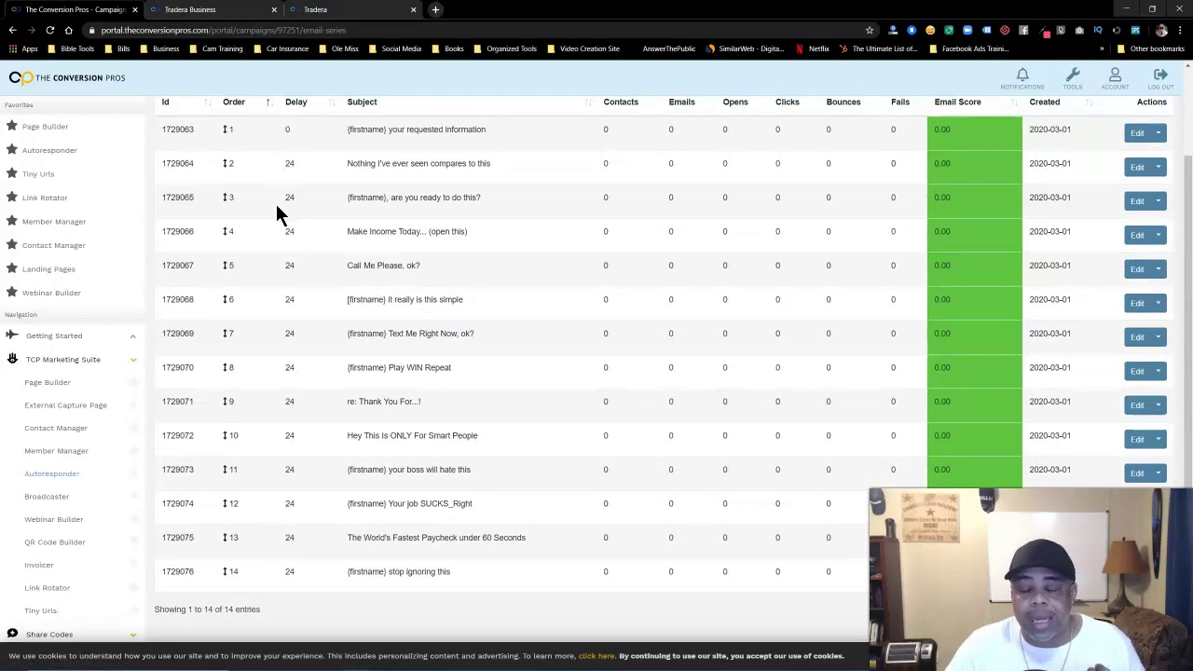
{"action": "scroll", "coordinate": [449, 240], "scroll_direction": "up", "scroll_amount": 2}
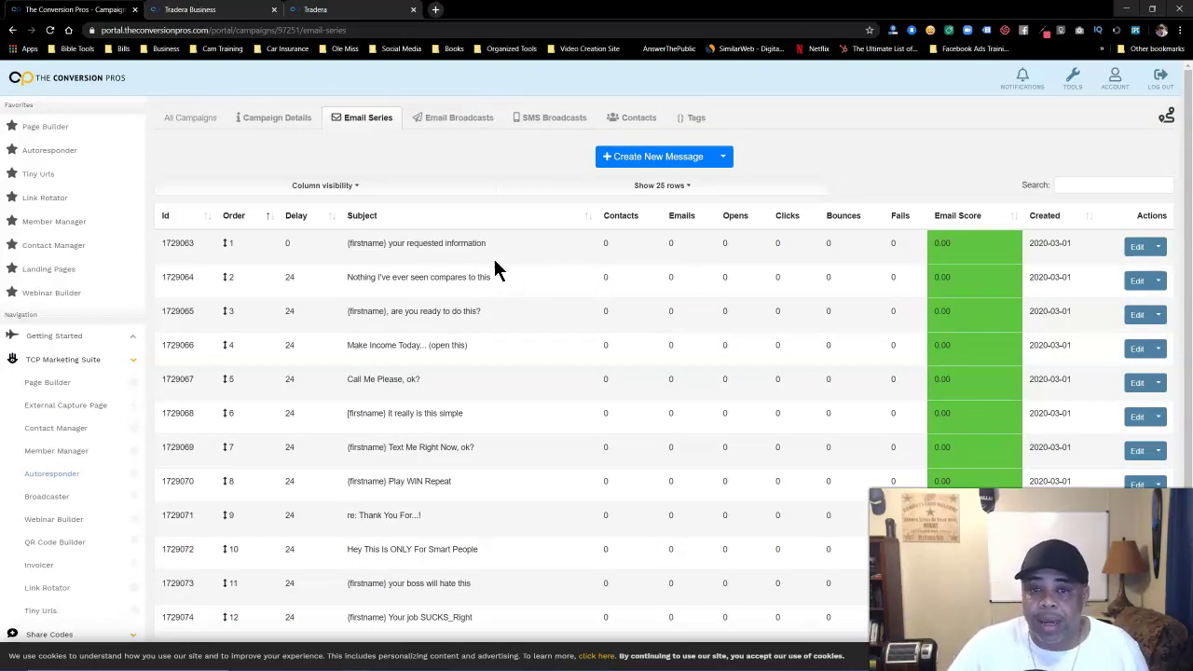
Open the first email in the editor, scroll its body, then cancel without saving.
{"action": "left_click", "coordinate": [1138, 247]}
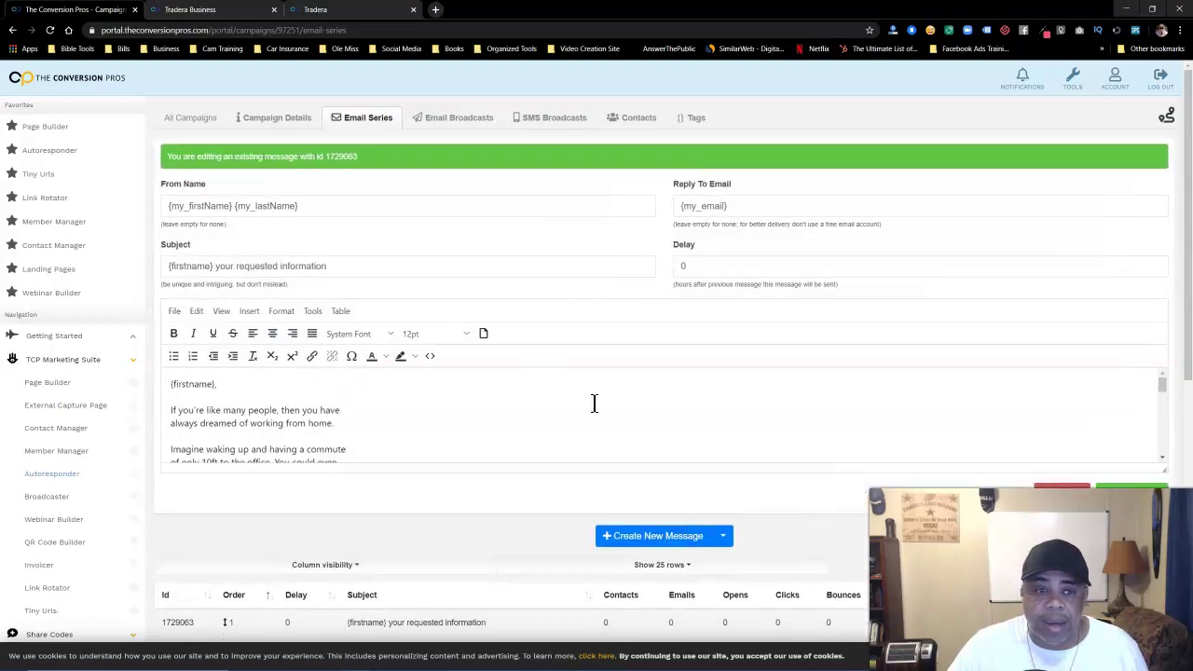
{"action": "scroll", "coordinate": [317, 396], "scroll_direction": "down", "scroll_amount": 3}
{"action": "scroll", "coordinate": [316, 396], "scroll_direction": "down", "scroll_amount": 3}
{"action": "scroll", "coordinate": [316, 397], "scroll_direction": "down", "scroll_amount": 3}
{"action": "scroll", "coordinate": [316, 396], "scroll_direction": "down", "scroll_amount": 2}
{"action": "scroll", "coordinate": [267, 388], "scroll_direction": "down", "scroll_amount": 1}
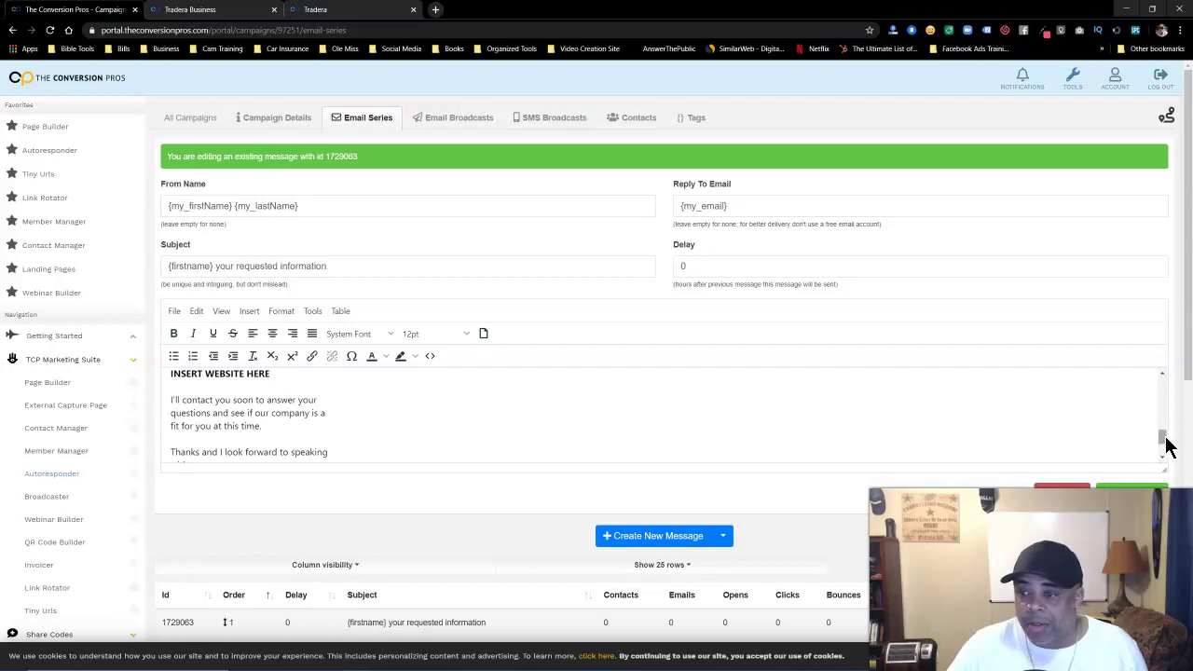
{"action": "left_click_drag", "start_coordinate": [1163, 438], "coordinate": [1168, 391]}
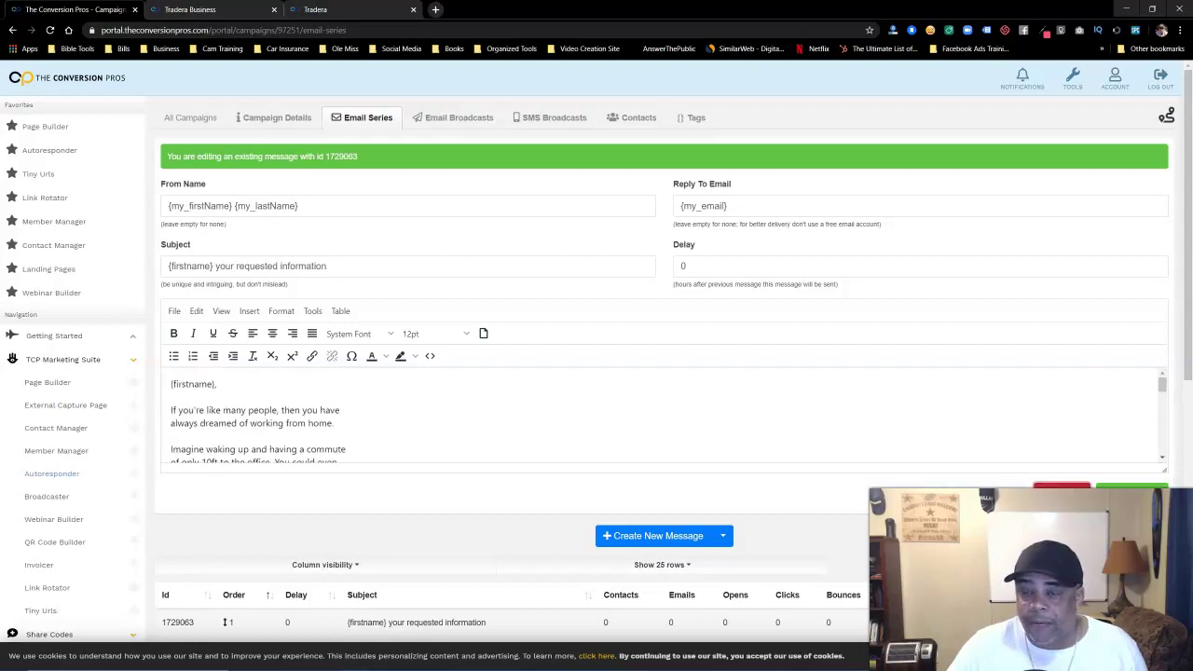
{"action": "left_click", "coordinate": [1062, 491]}
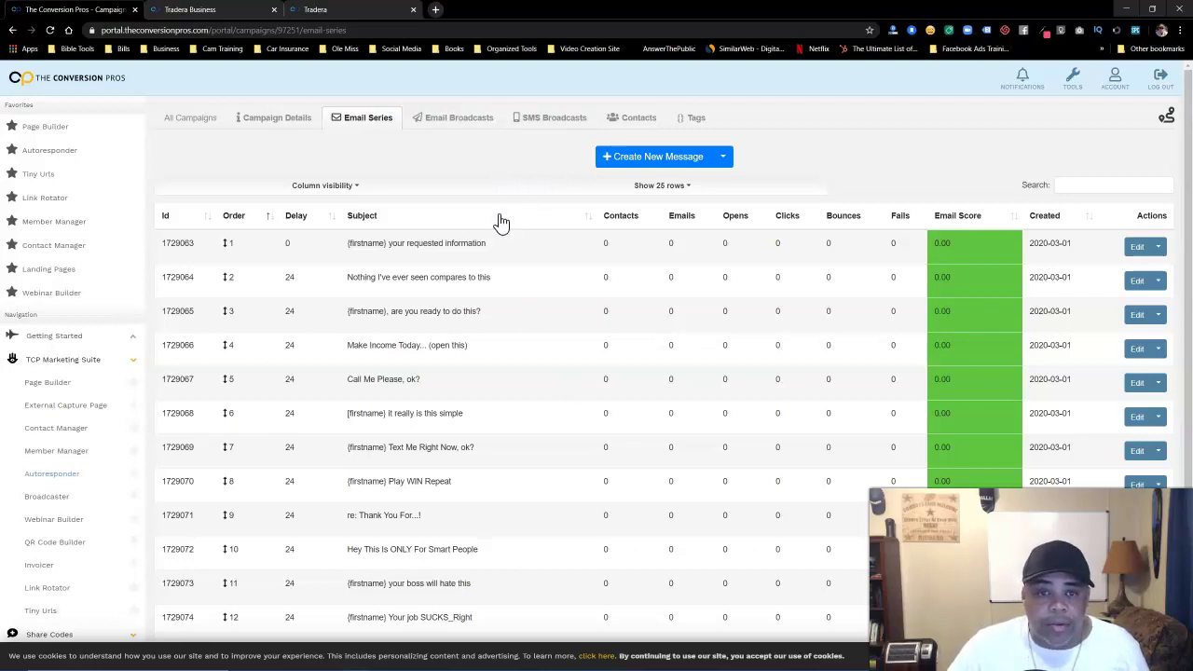
Reopen the first email, 'your requested information', and scroll through its body.
{"action": "left_click", "coordinate": [1137, 247]}
{"action": "scroll", "coordinate": [498, 373], "scroll_direction": "down", "scroll_amount": 5}
{"action": "scroll", "coordinate": [495, 371], "scroll_direction": "down", "scroll_amount": 3}
{"action": "scroll", "coordinate": [481, 373], "scroll_direction": "up", "scroll_amount": 10}
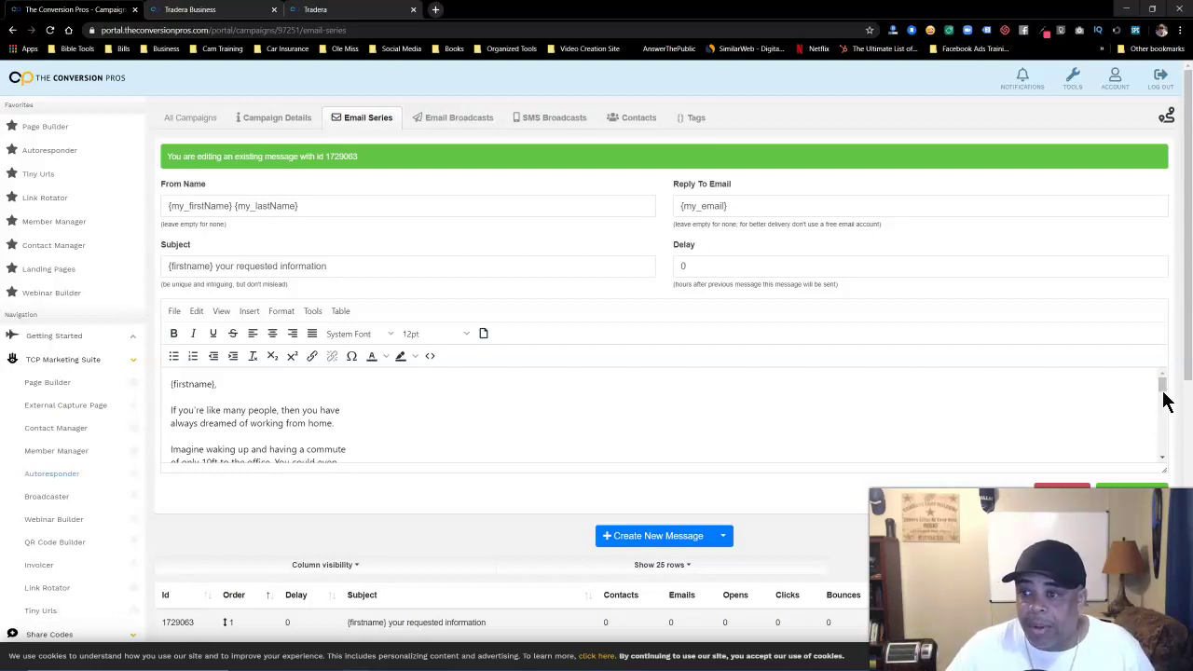
Cancel the email editor and scroll the 14-message Email Series table down and back up.
{"action": "left_click", "coordinate": [1063, 486]}
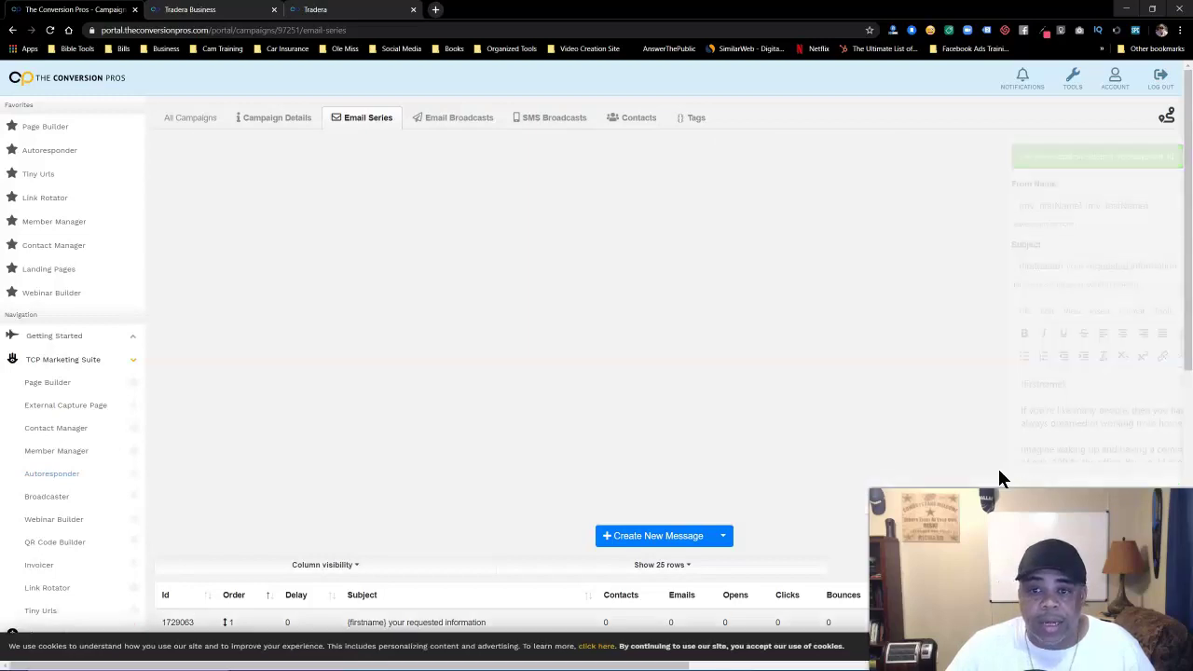
{"action": "scroll", "coordinate": [560, 331], "scroll_direction": "down", "scroll_amount": 3}
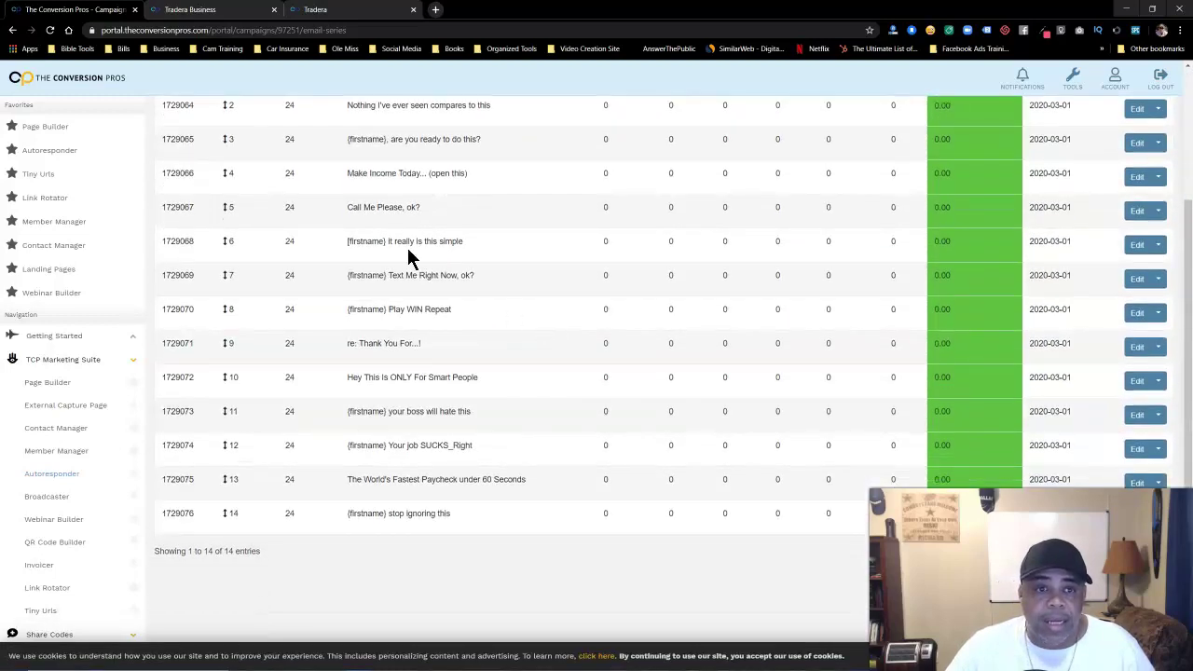
{"action": "scroll", "coordinate": [425, 257], "scroll_direction": "up", "scroll_amount": 1}
{"action": "scroll", "coordinate": [269, 266], "scroll_direction": "down", "scroll_amount": 1}
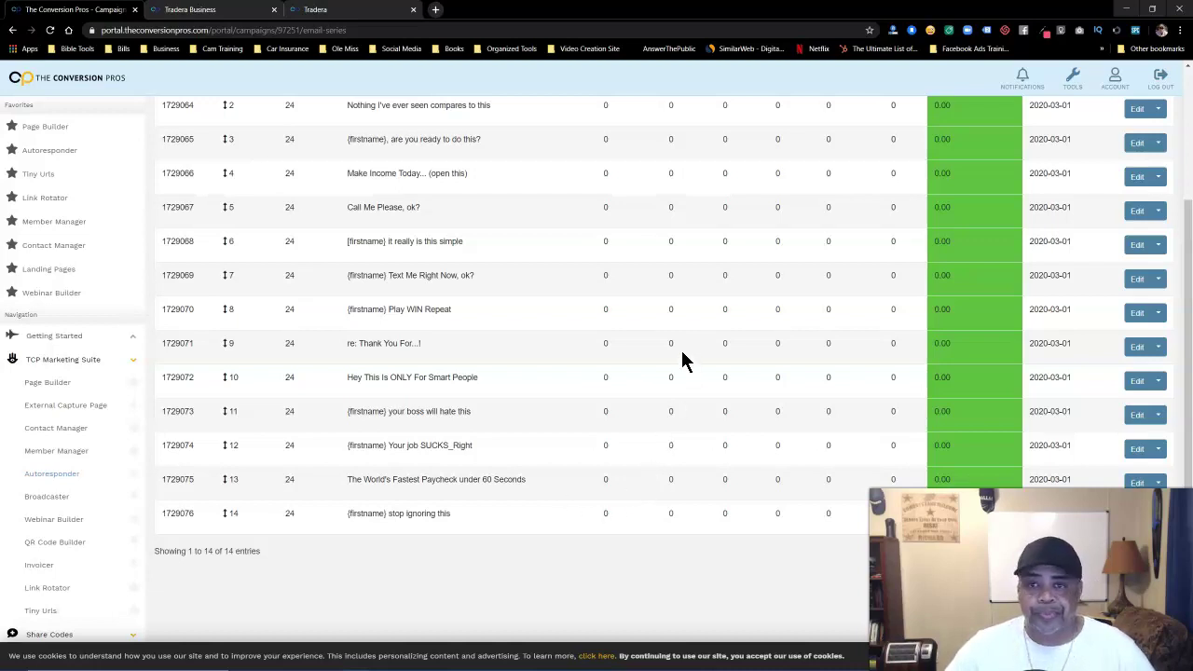
{"action": "scroll", "coordinate": [684, 361], "scroll_direction": "up", "scroll_amount": 3}
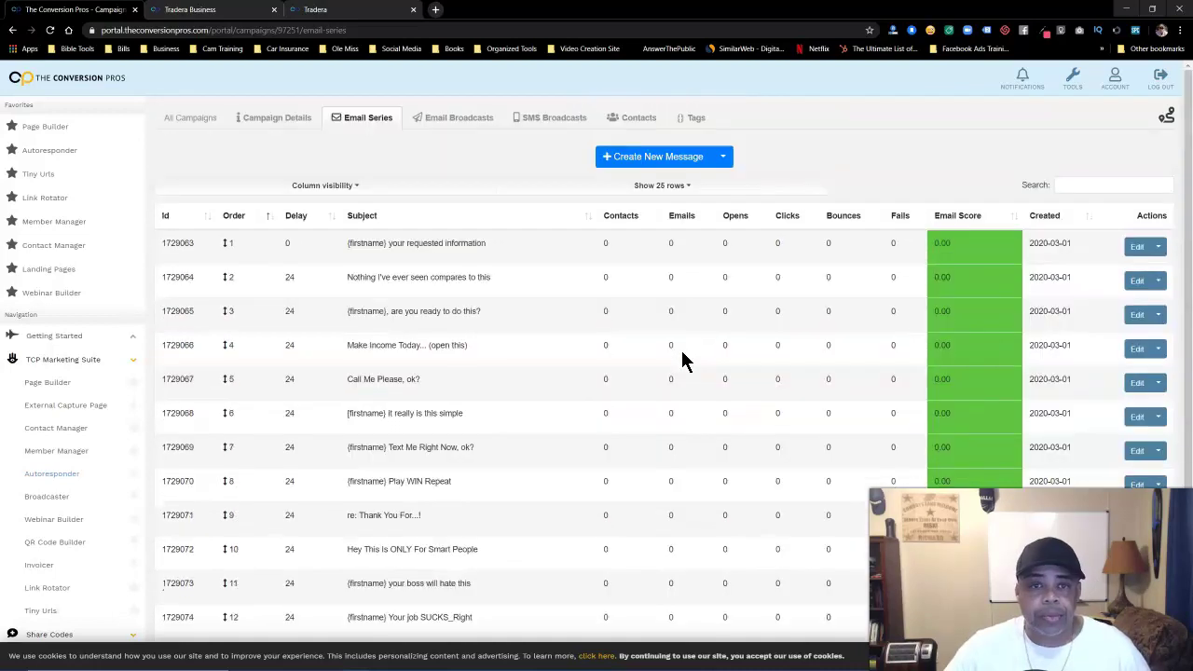
{"action": "left_click", "coordinate": [270, 120]}
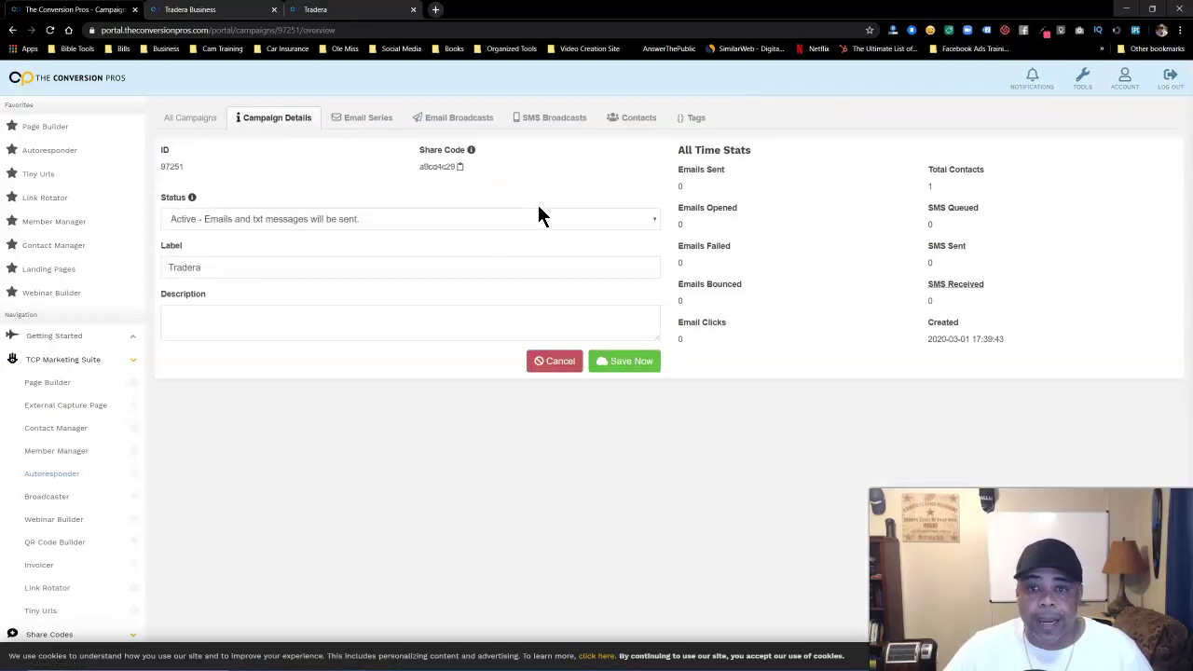
{"action": "left_click", "coordinate": [364, 121]}
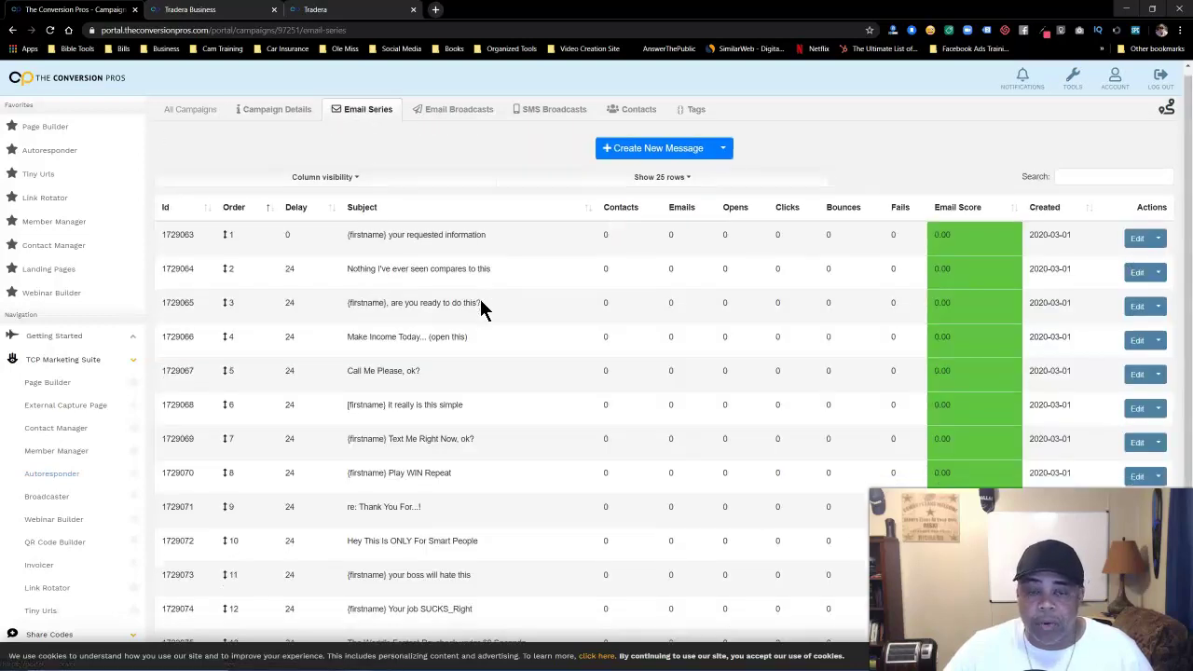
{"action": "scroll", "coordinate": [480, 300], "scroll_direction": "down", "scroll_amount": 2}
{"action": "scroll", "coordinate": [446, 412], "scroll_direction": "up", "scroll_amount": 2}
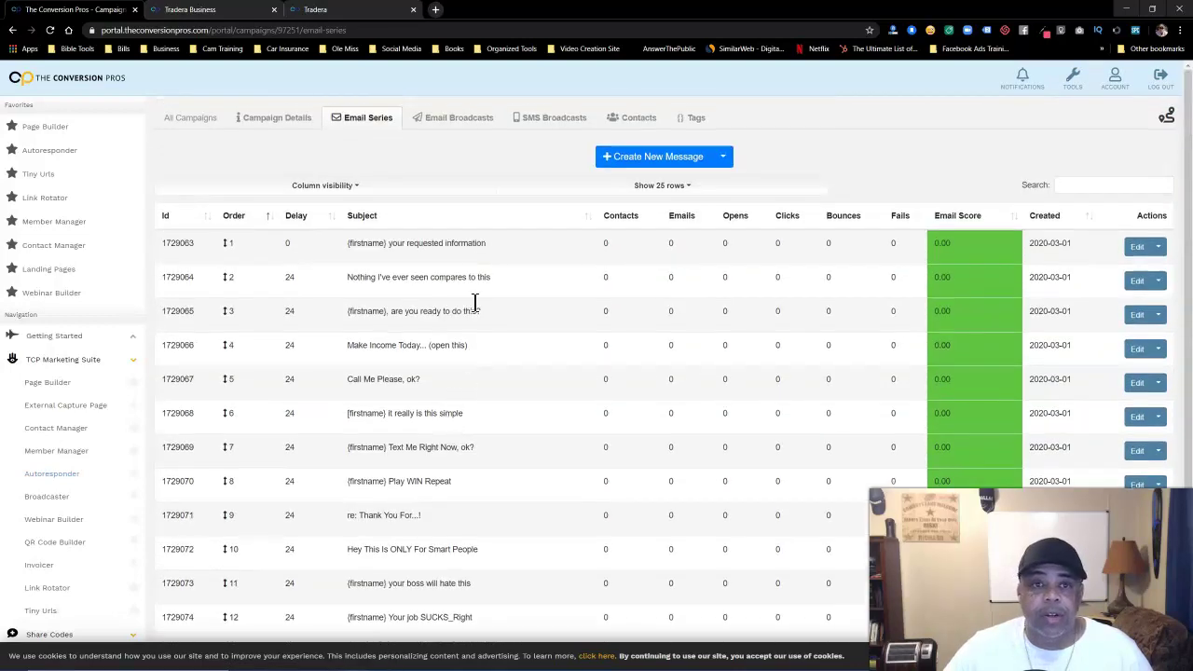
Check the empty Email Broadcasts list, then highlight the 1,732 SMS credit balance.
{"action": "left_click", "coordinate": [458, 129]}
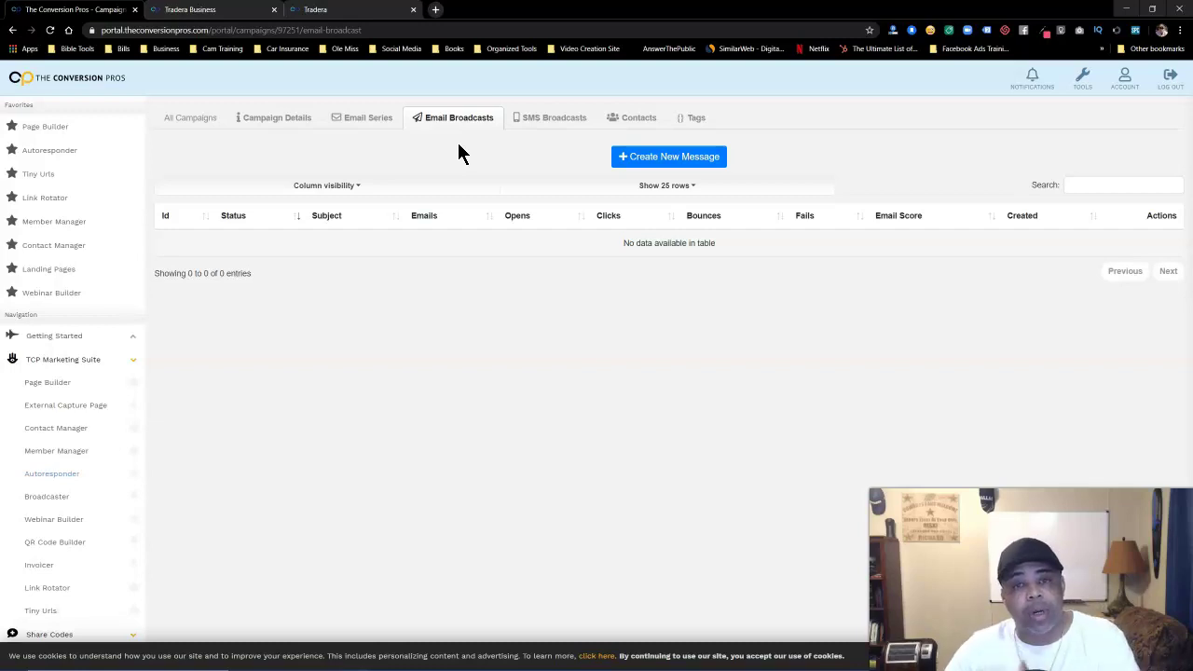
{"action": "left_click", "coordinate": [556, 122]}
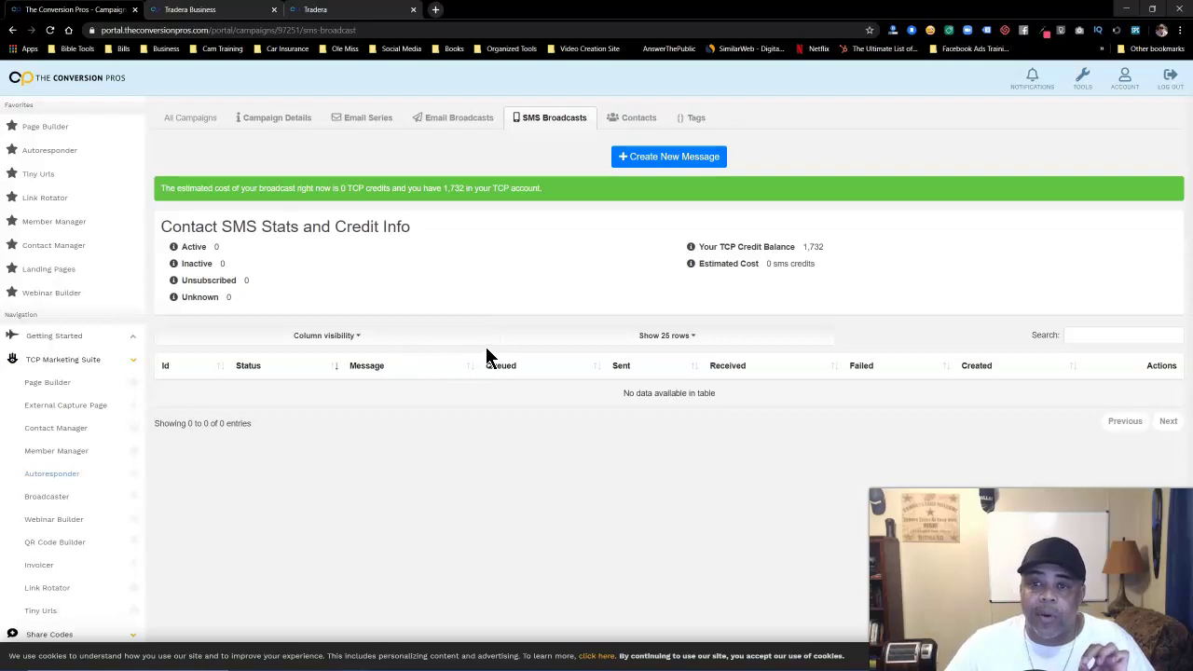
{"action": "left_click_drag", "start_coordinate": [827, 248], "coordinate": [797, 247]}
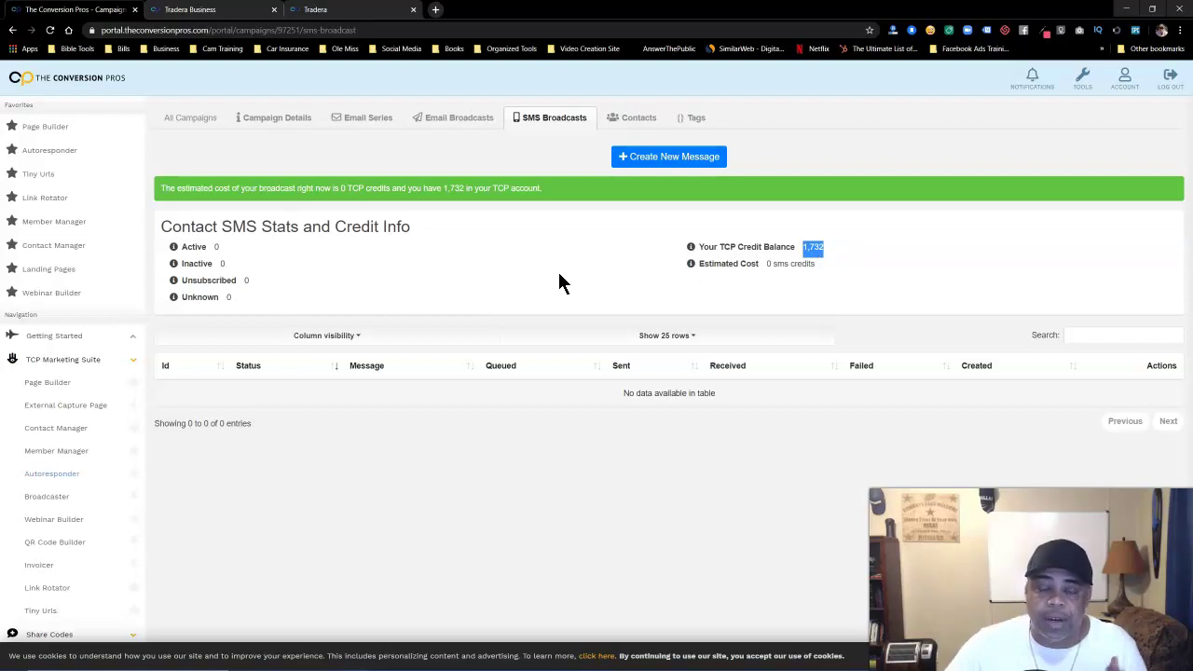
Show the Tradera campaign's empty contacts list, then collapse the TCP Marketing Suite and Share Codes menus.
{"action": "left_click", "coordinate": [638, 119]}
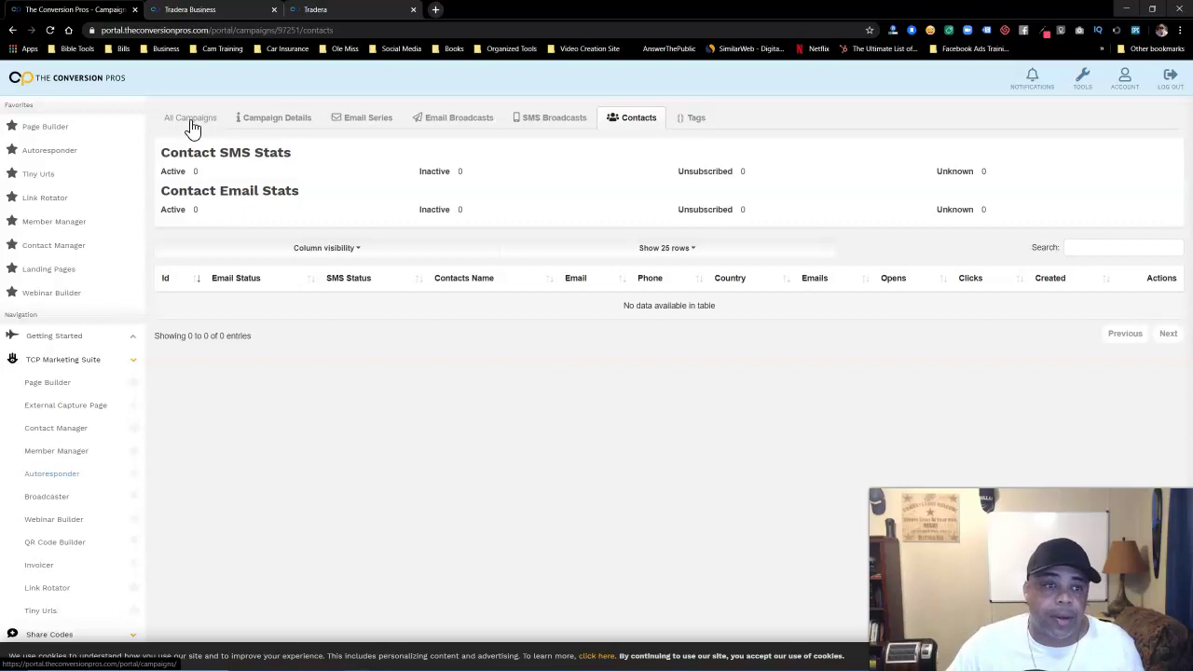
{"action": "left_click", "coordinate": [133, 365]}
{"action": "left_click", "coordinate": [135, 390]}
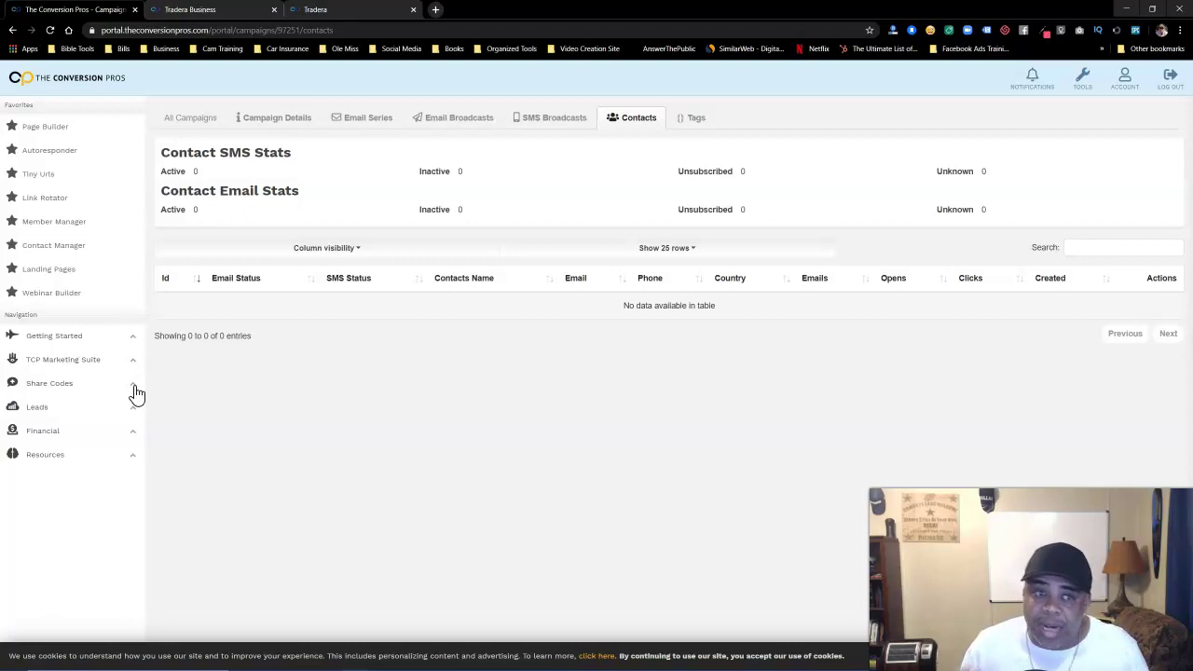
Expand and collapse the Getting Started and TCP Marketing Suite sidebar menus.
{"action": "left_click", "coordinate": [81, 337]}
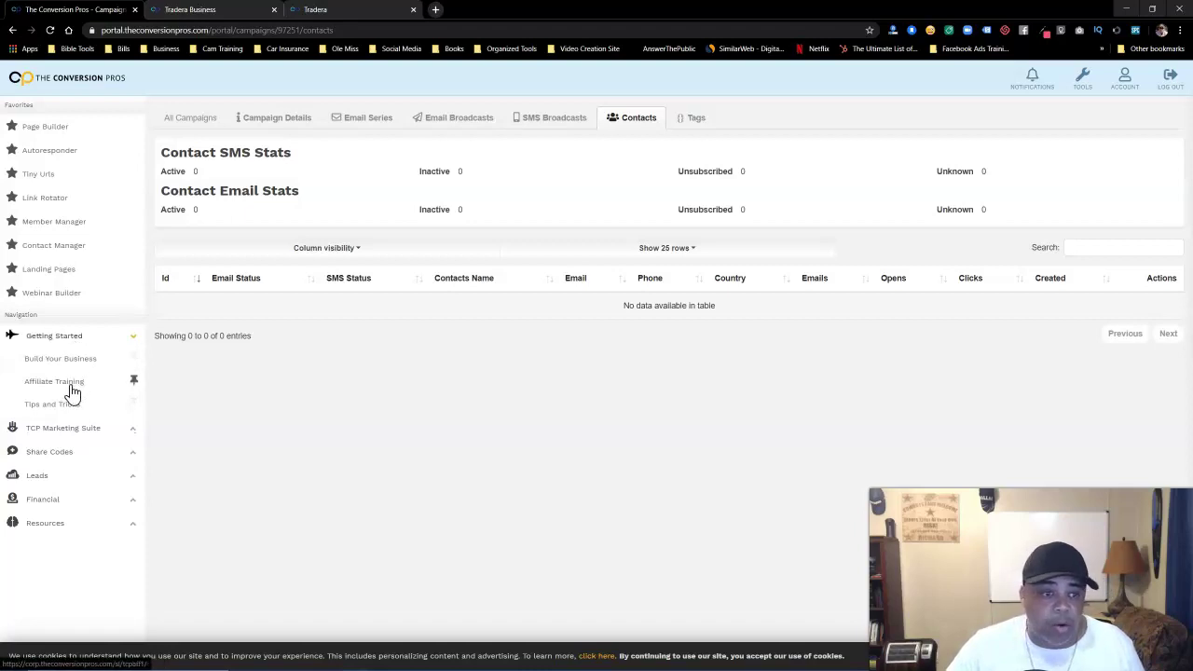
{"action": "left_click", "coordinate": [72, 339]}
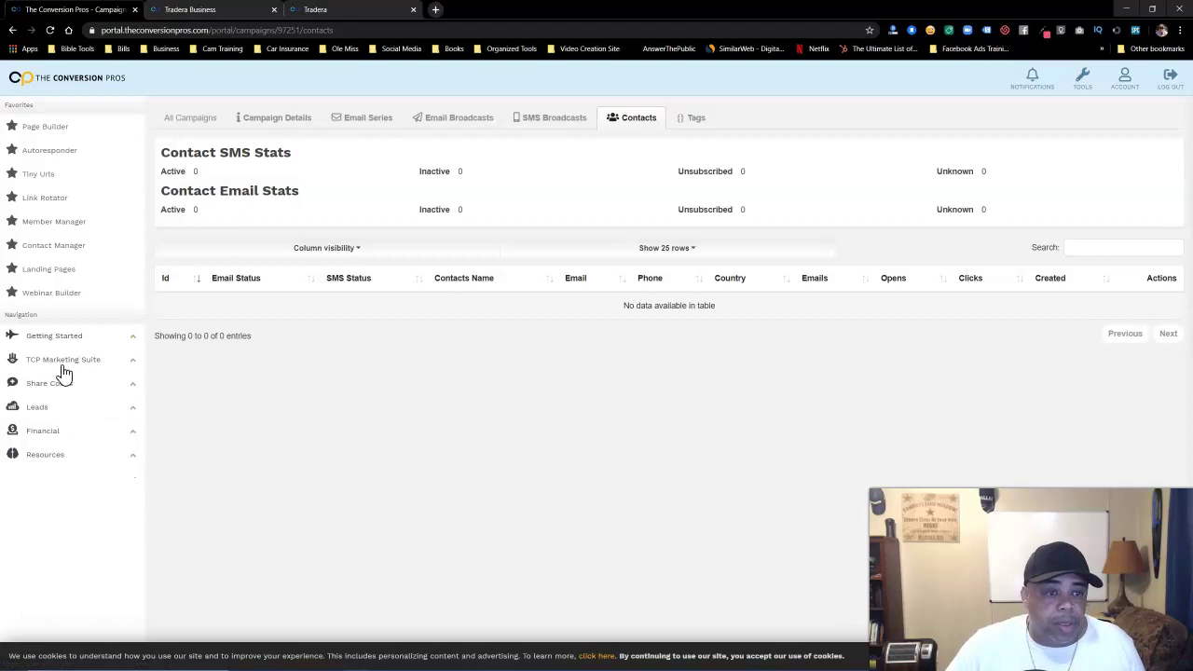
{"action": "left_click", "coordinate": [63, 362]}
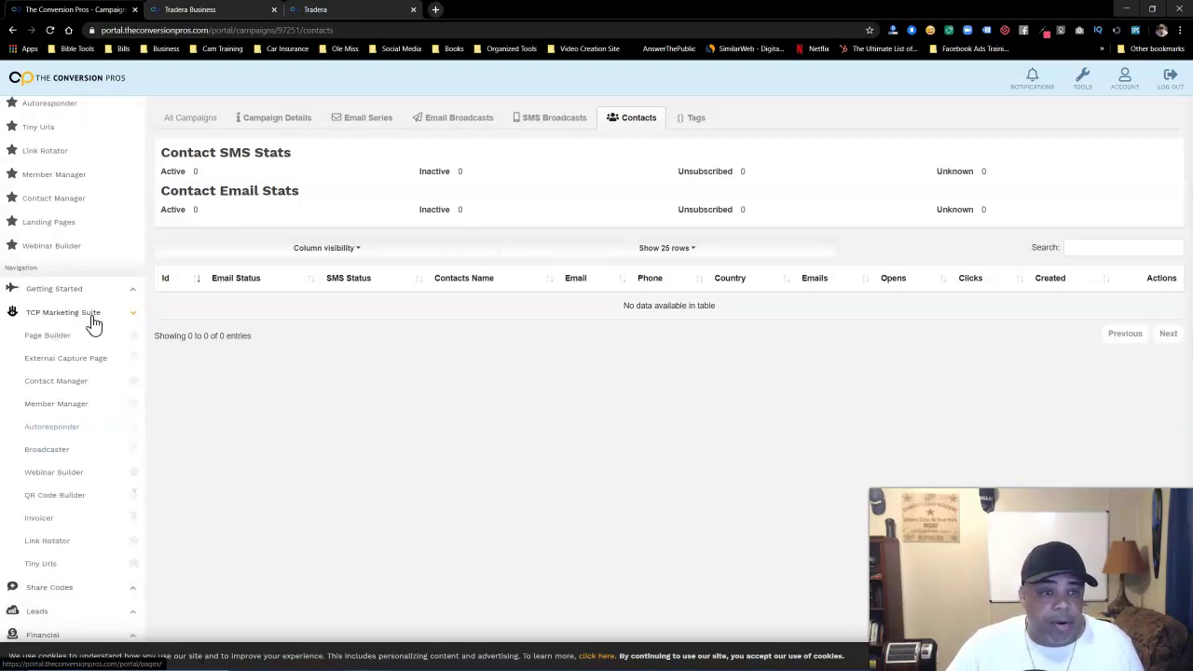
{"action": "left_click", "coordinate": [93, 317]}
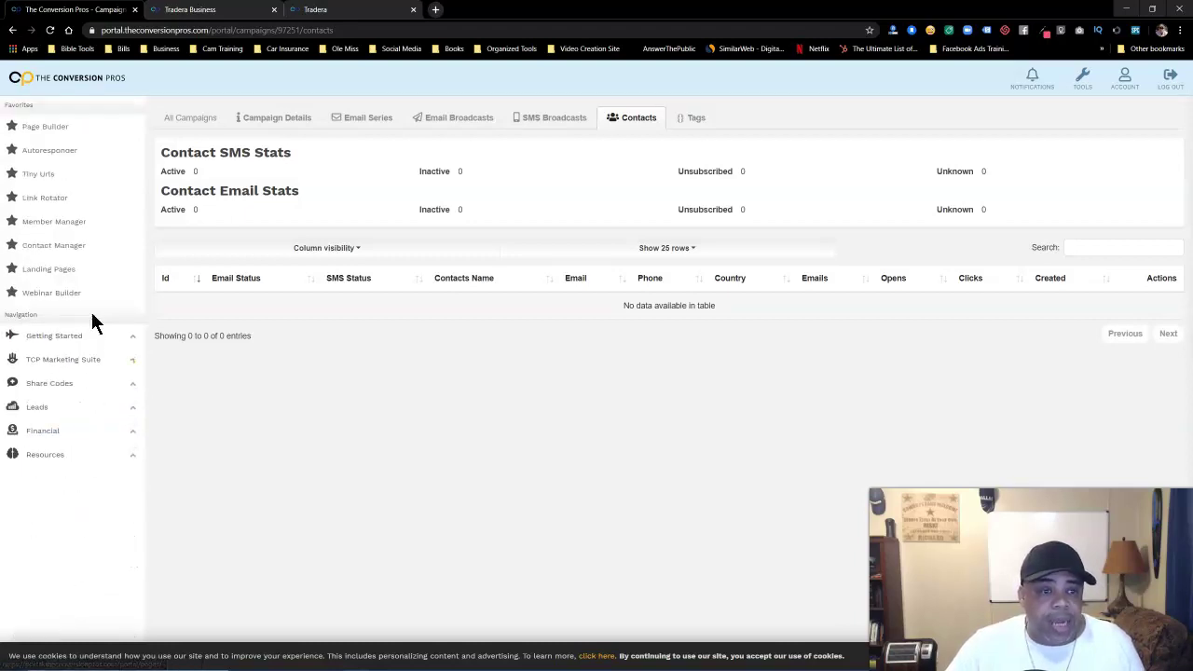
{"action": "left_click", "coordinate": [67, 359]}
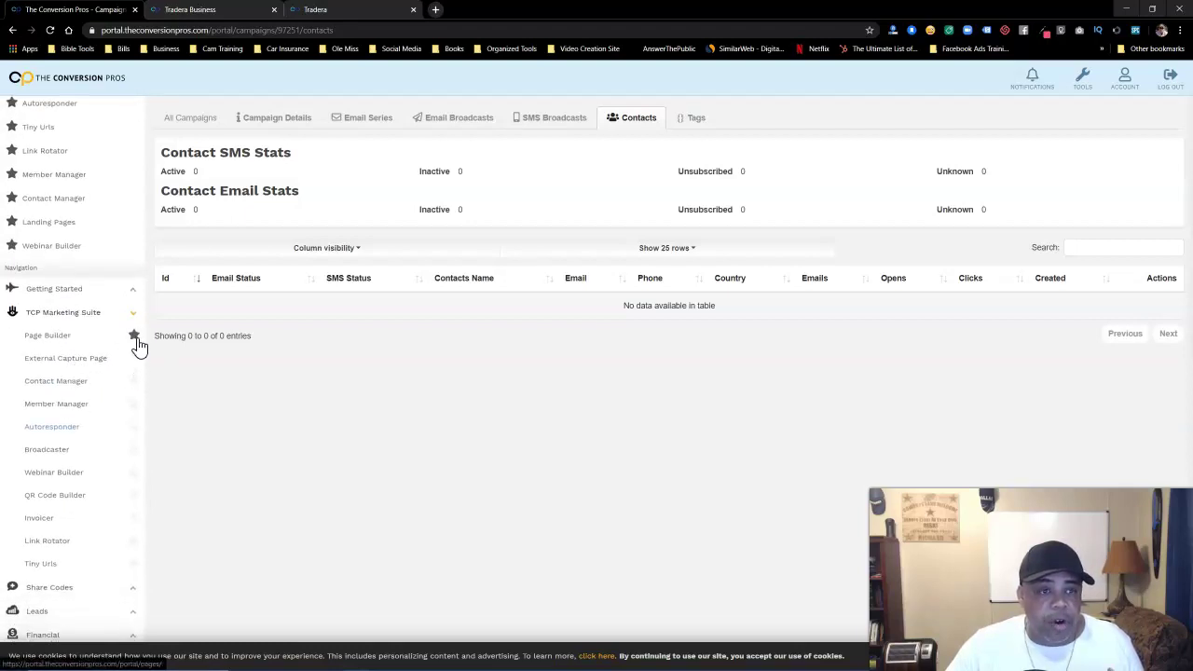
{"action": "scroll", "coordinate": [100, 200], "scroll_direction": "up", "scroll_amount": 1}
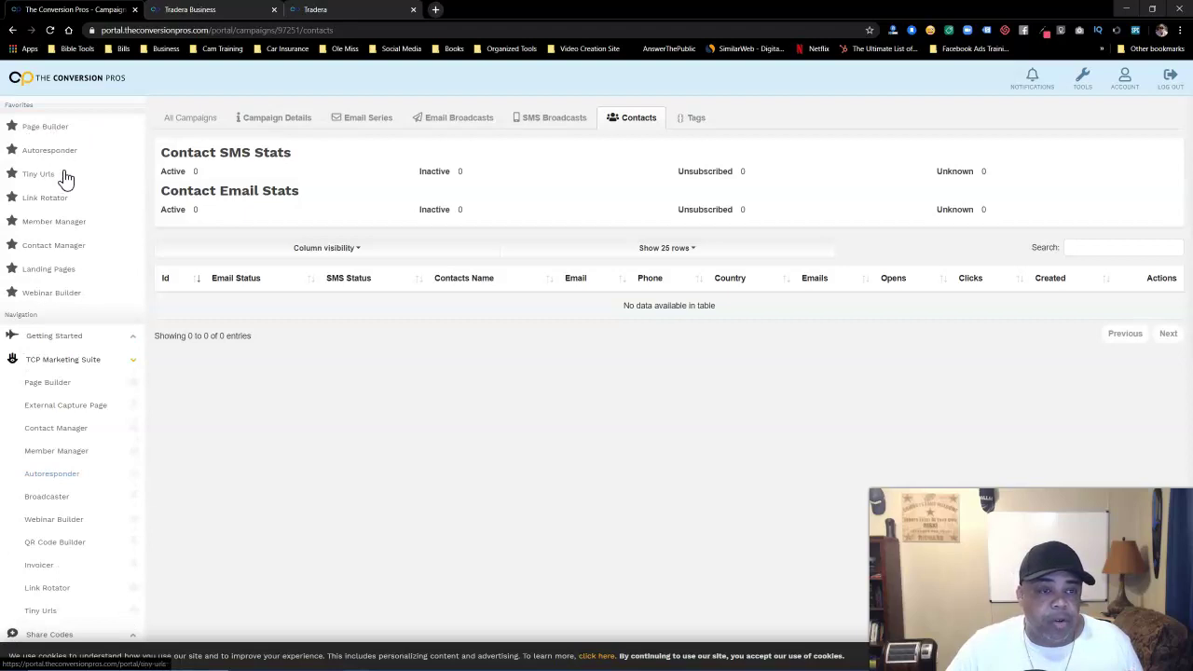
{"action": "left_click", "coordinate": [92, 364]}
{"action": "left_click", "coordinate": [93, 366]}
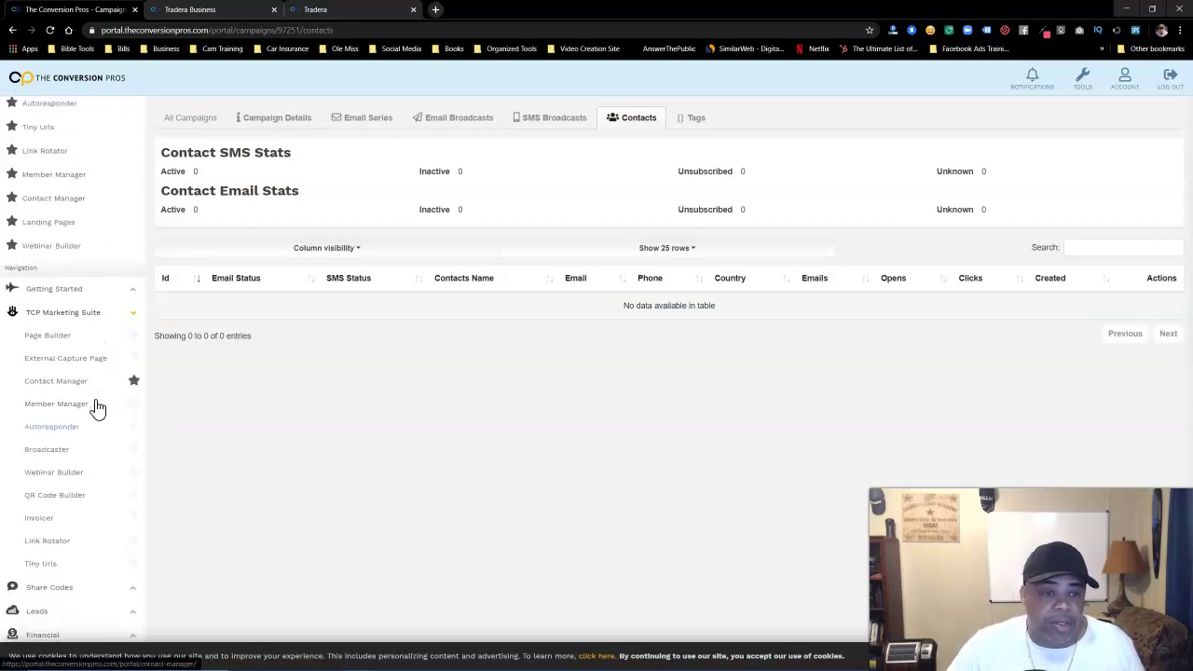
{"action": "left_click", "coordinate": [90, 356]}
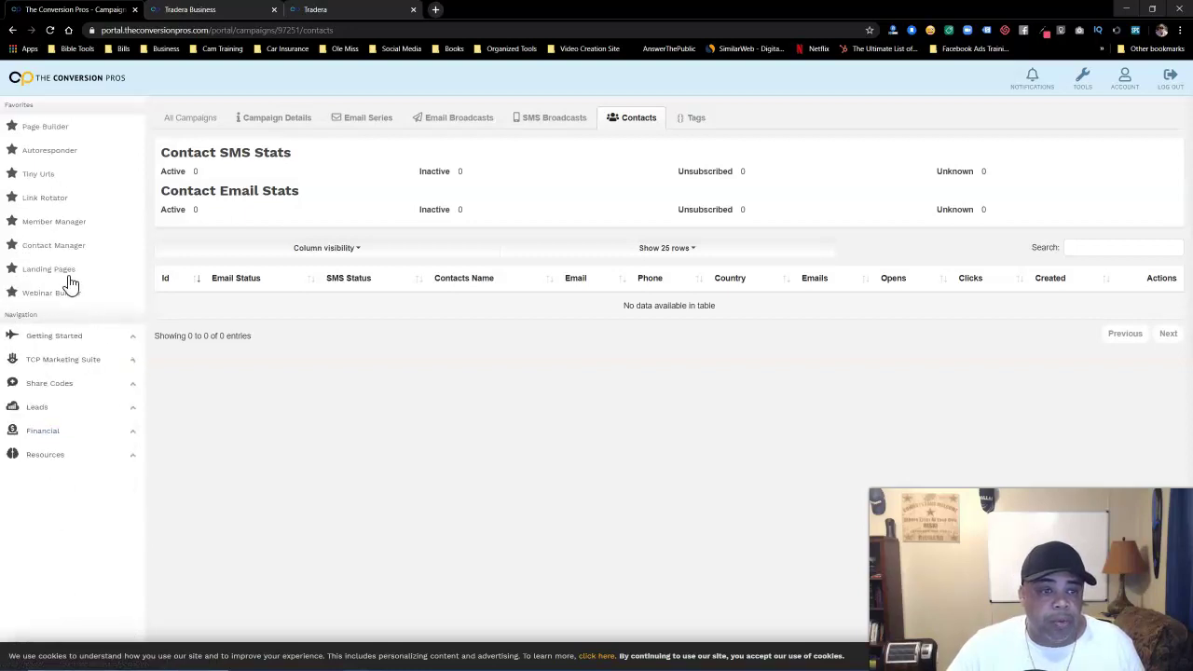
Toggle Share Codes, then expand Leads to reveal Order Leads and Lead Order Status.
{"action": "left_click", "coordinate": [66, 387]}
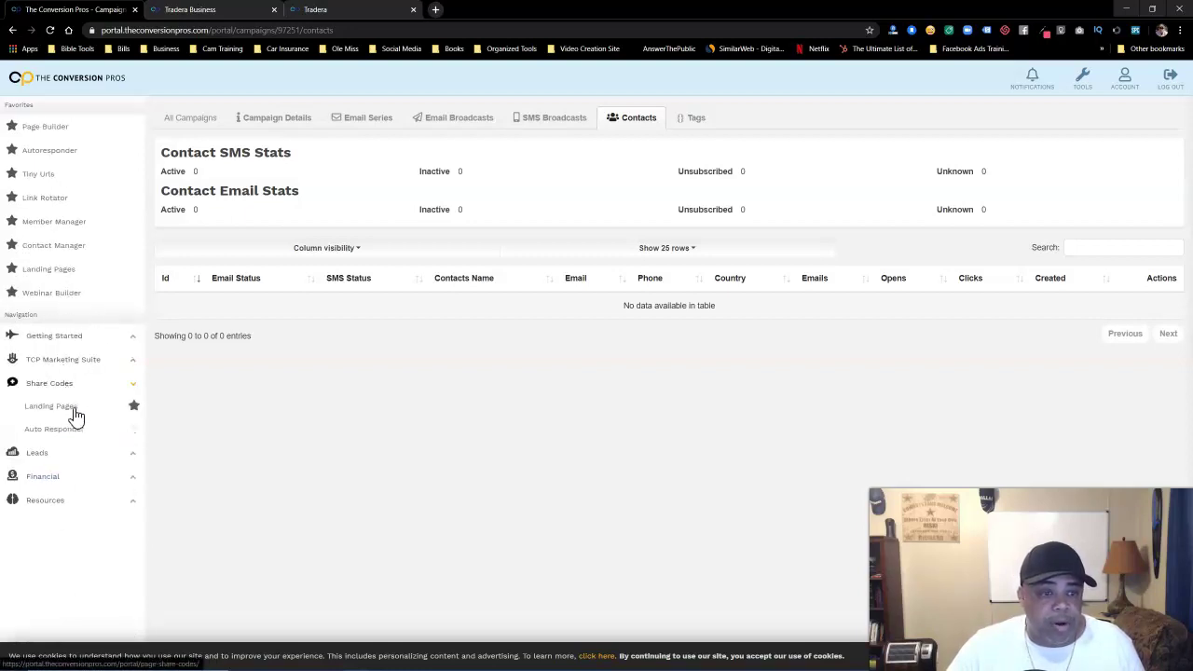
{"action": "mouse_move", "coordinate": [51, 429]}
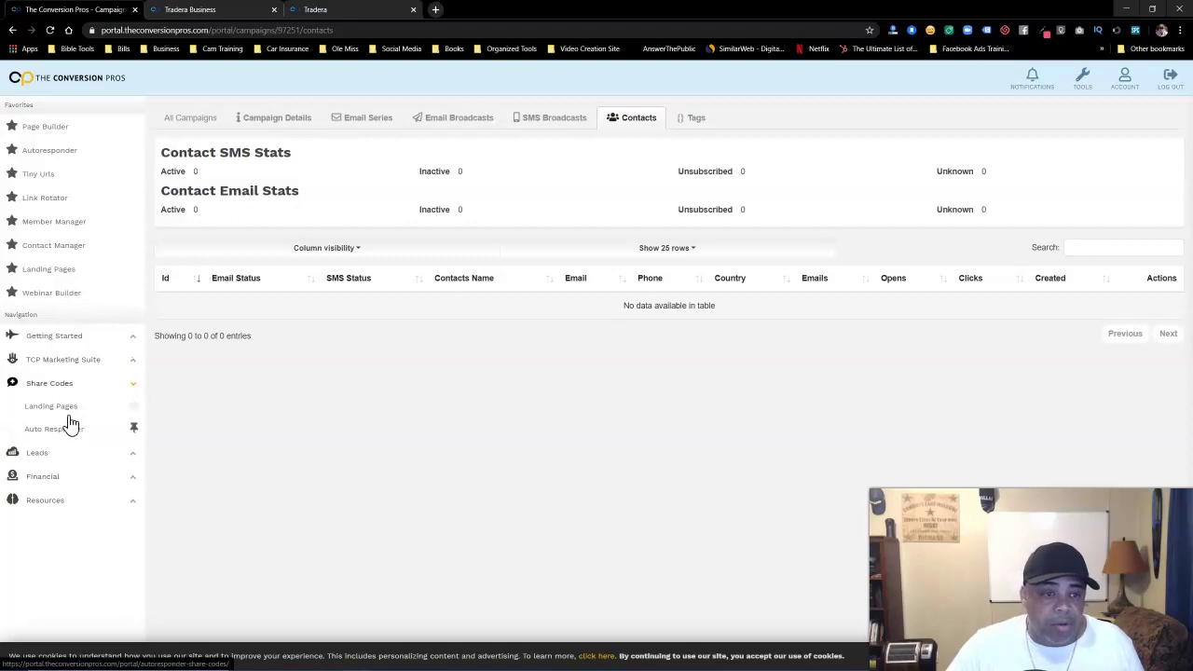
{"action": "left_click", "coordinate": [71, 386]}
{"action": "left_click", "coordinate": [52, 411]}
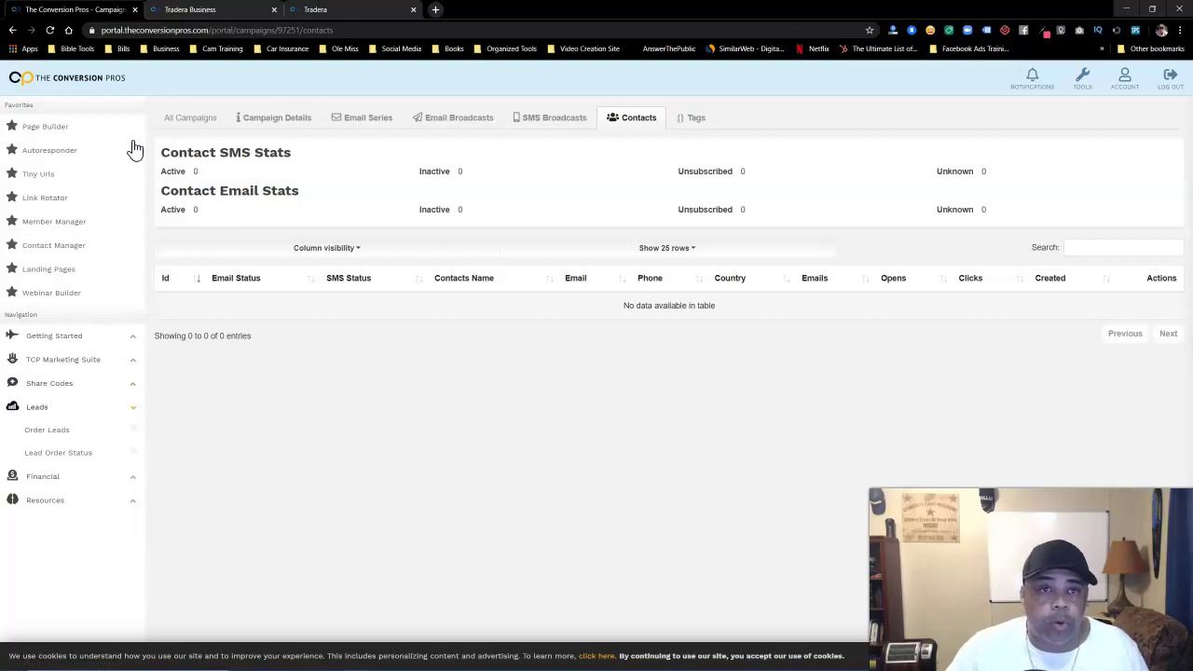
{"action": "left_click", "coordinate": [364, 11]}
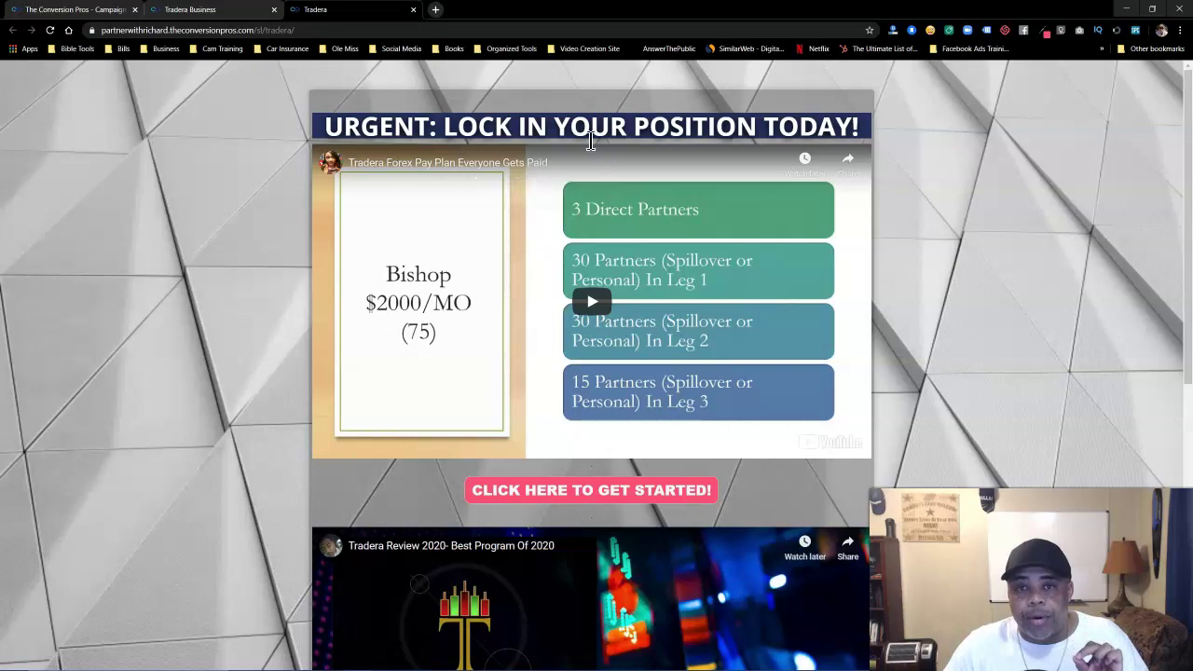
{"action": "left_click", "coordinate": [110, 11]}
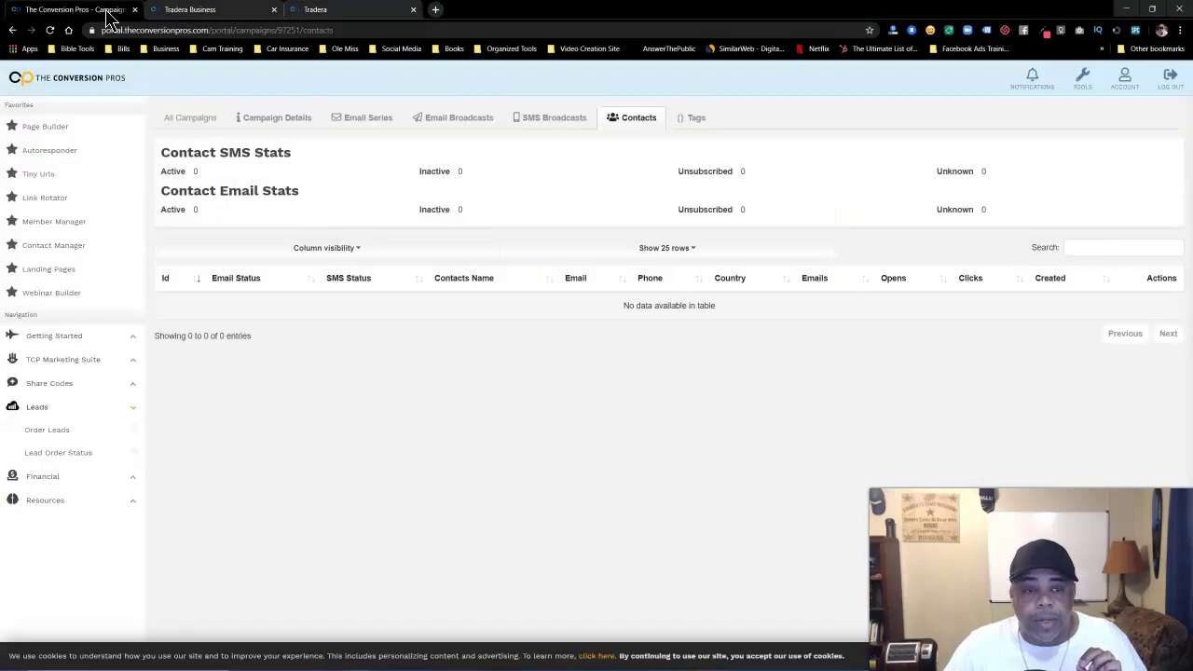
{"action": "left_click", "coordinate": [39, 412]}
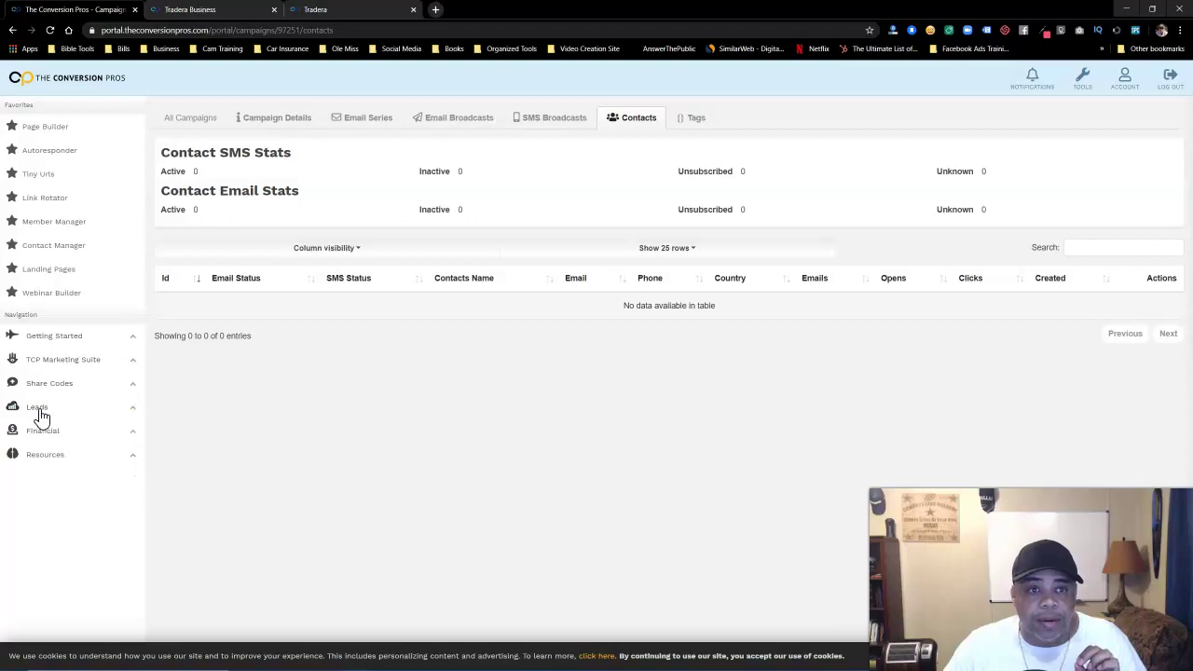
{"action": "left_click", "coordinate": [40, 415]}
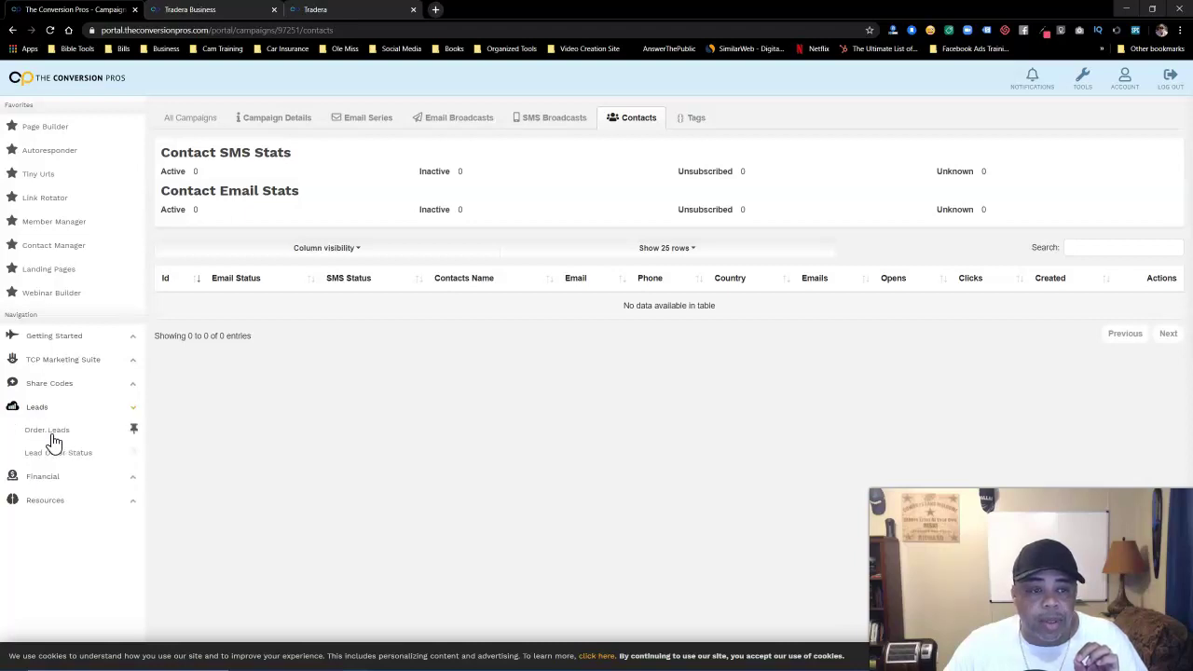
Start an Order Leads form with lead type Personal Campaign Lead (Contact Manager) and category Live Interview Leads.
{"action": "left_click", "coordinate": [53, 433]}
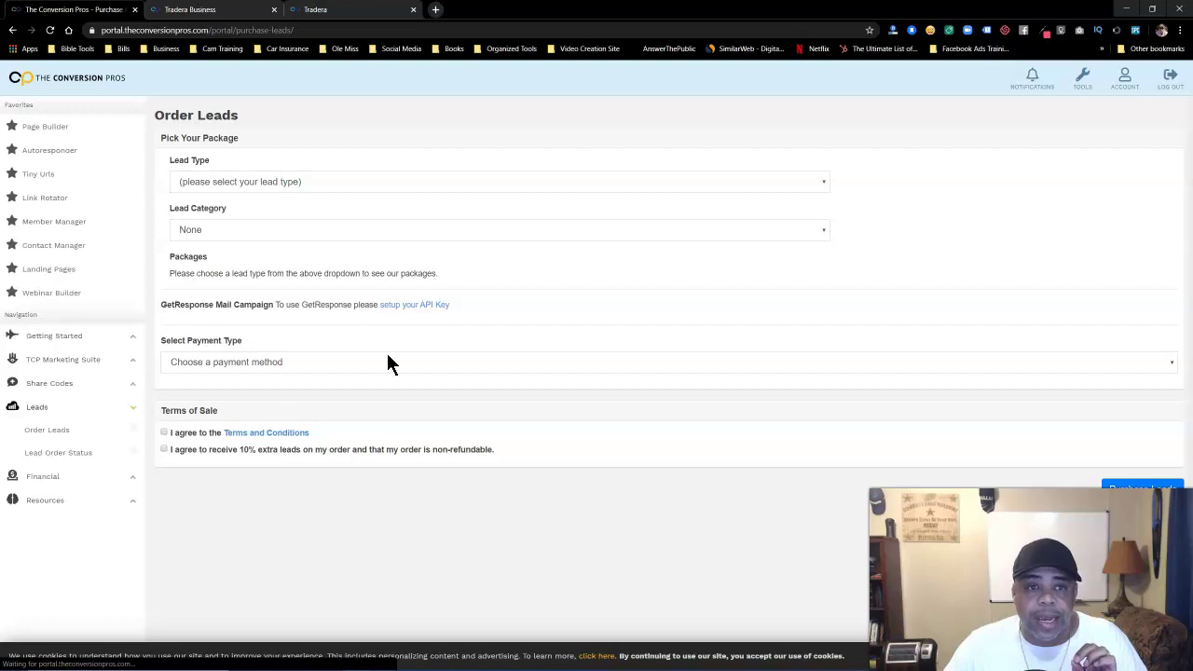
{"action": "left_click", "coordinate": [301, 182]}
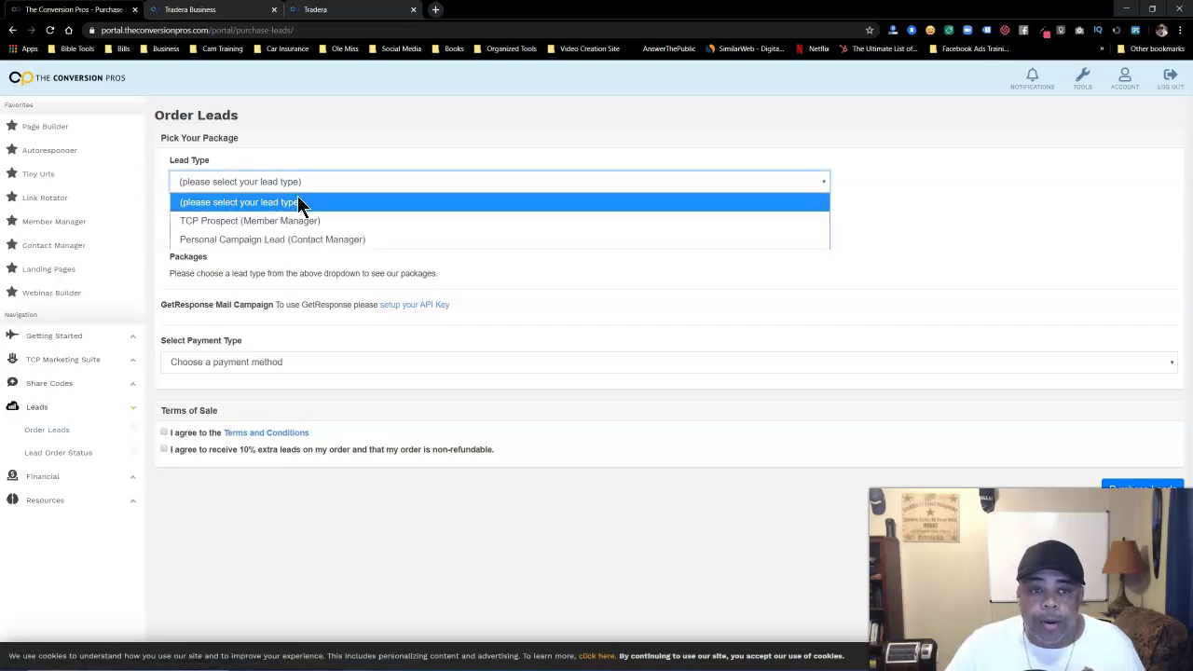
{"action": "left_click", "coordinate": [251, 241]}
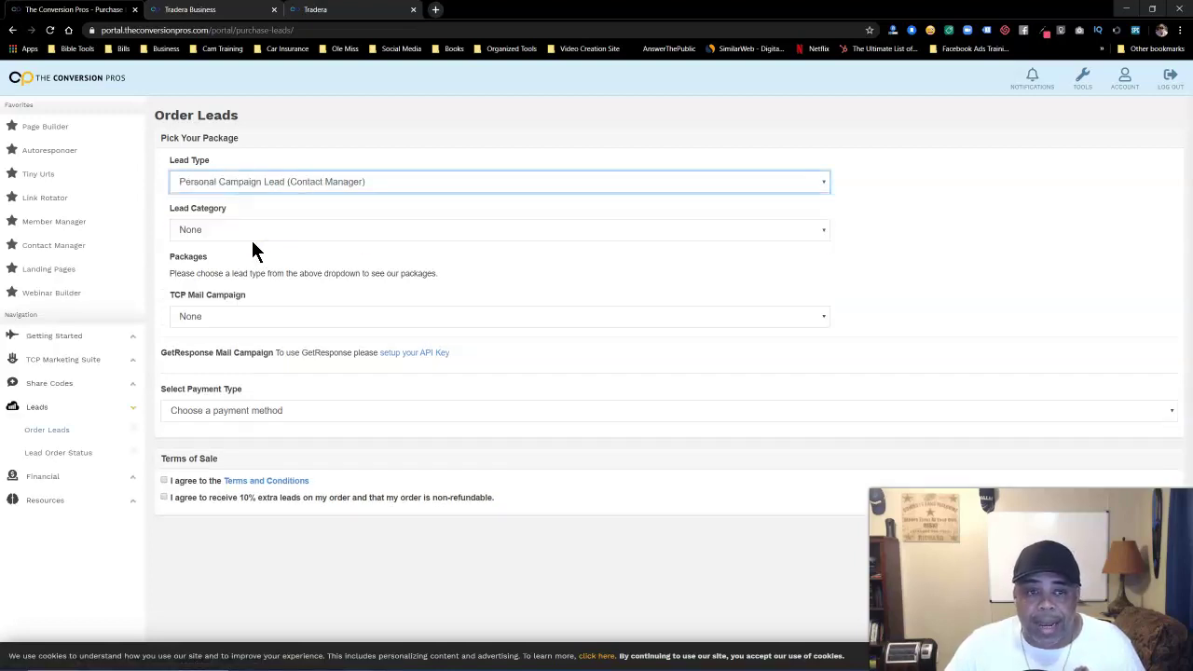
{"action": "left_click", "coordinate": [233, 233]}
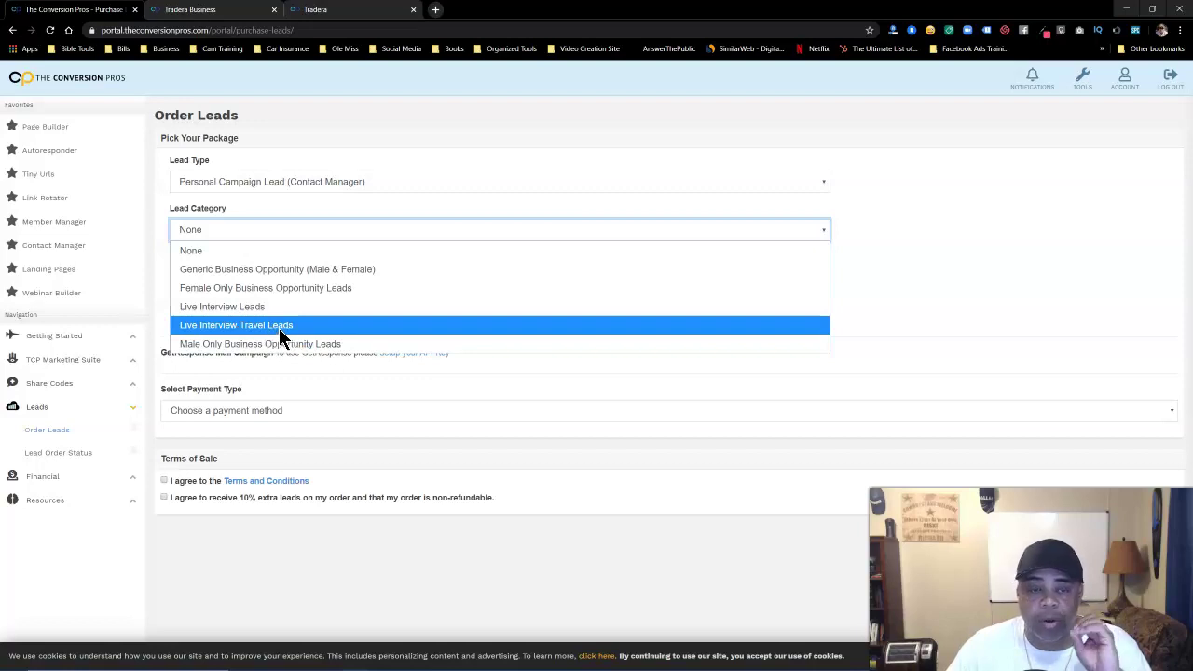
{"action": "left_click", "coordinate": [221, 306]}
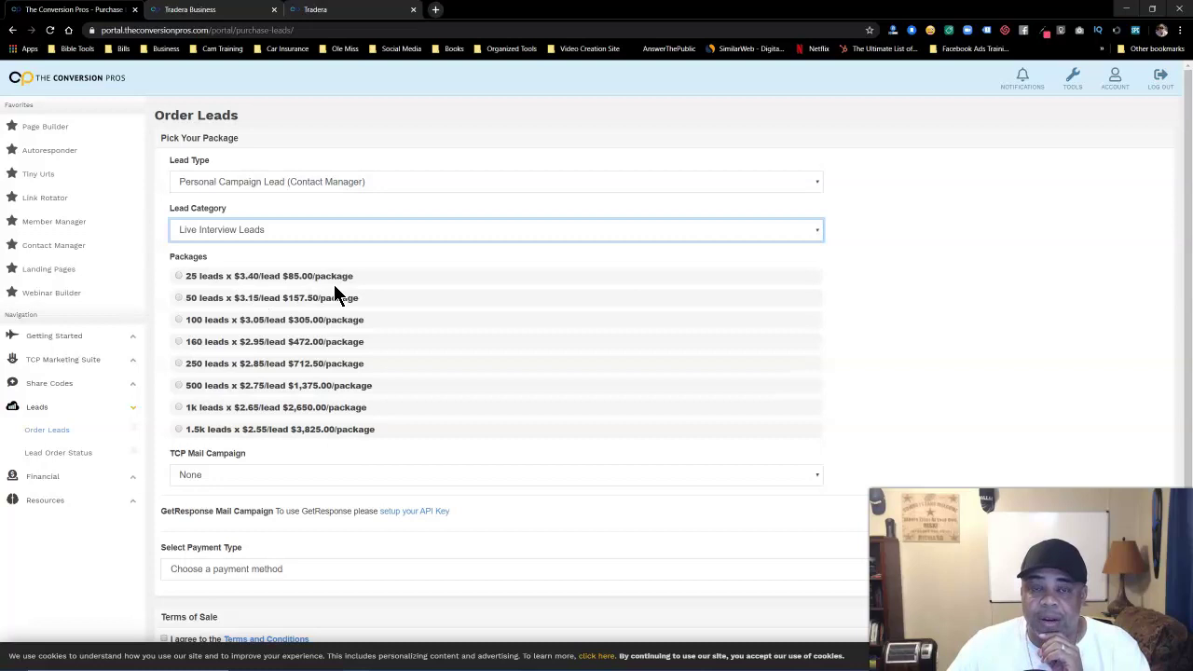
Choose the 25-lead $85 package and send the leads to the Tradera campaign.
{"action": "left_click", "coordinate": [178, 276]}
{"action": "scroll", "coordinate": [329, 292], "scroll_direction": "down", "scroll_amount": 2}
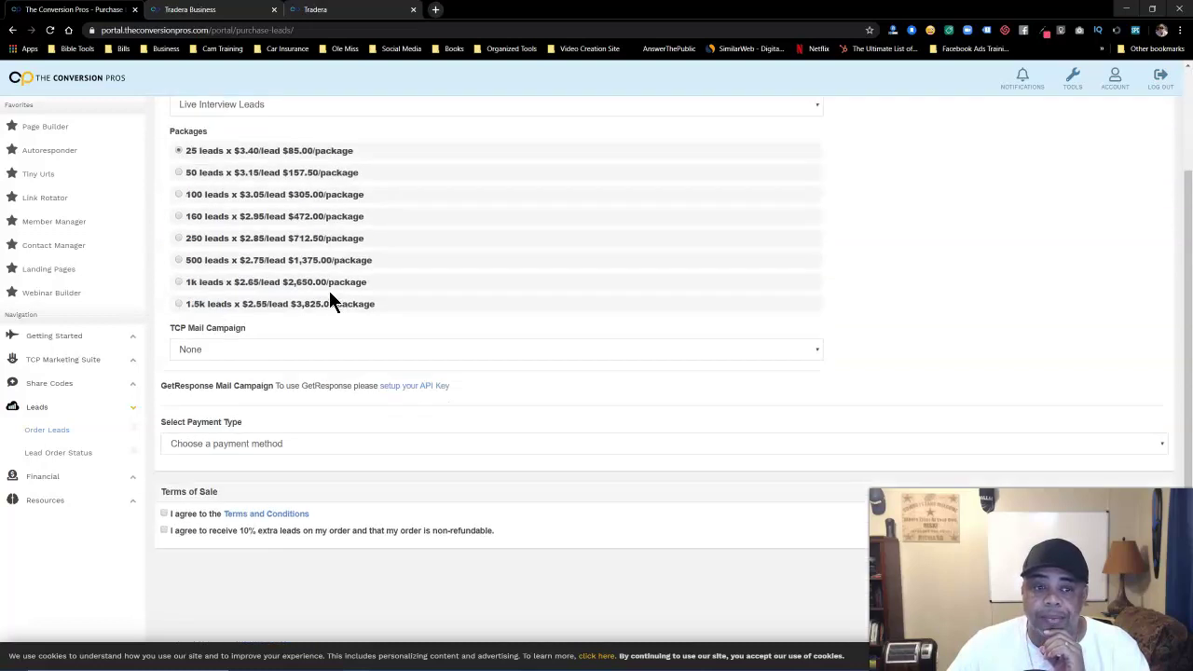
{"action": "left_click", "coordinate": [231, 359]}
{"action": "scroll", "coordinate": [448, 214], "scroll_direction": "down", "scroll_amount": 5}
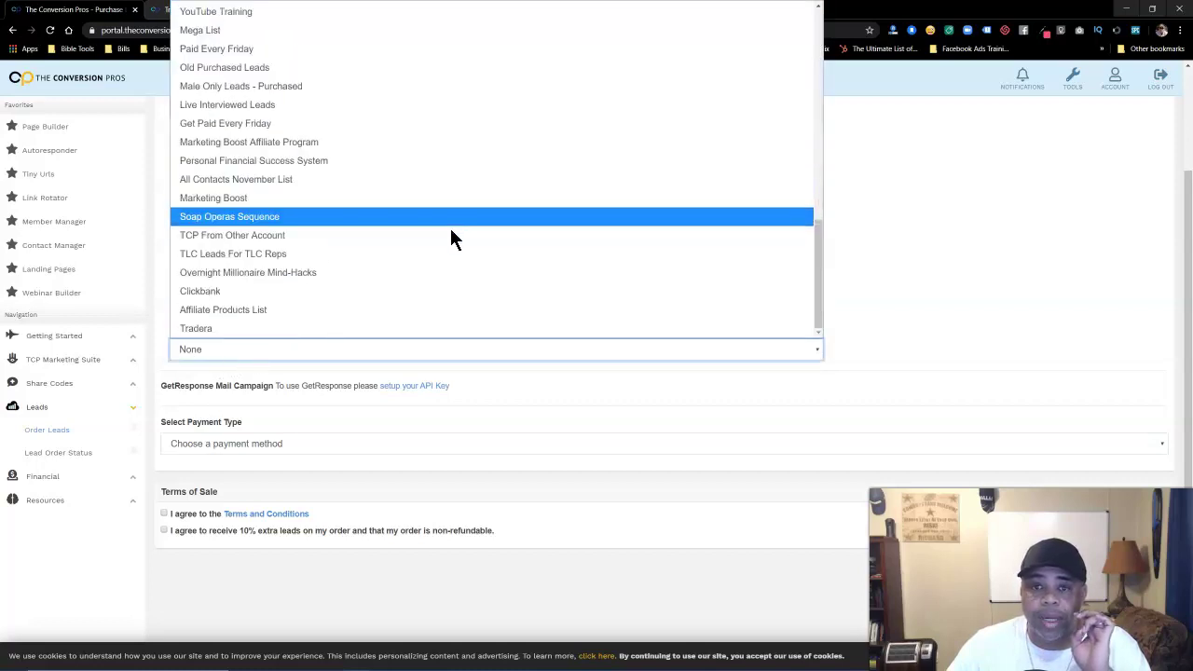
{"action": "left_click", "coordinate": [204, 329]}
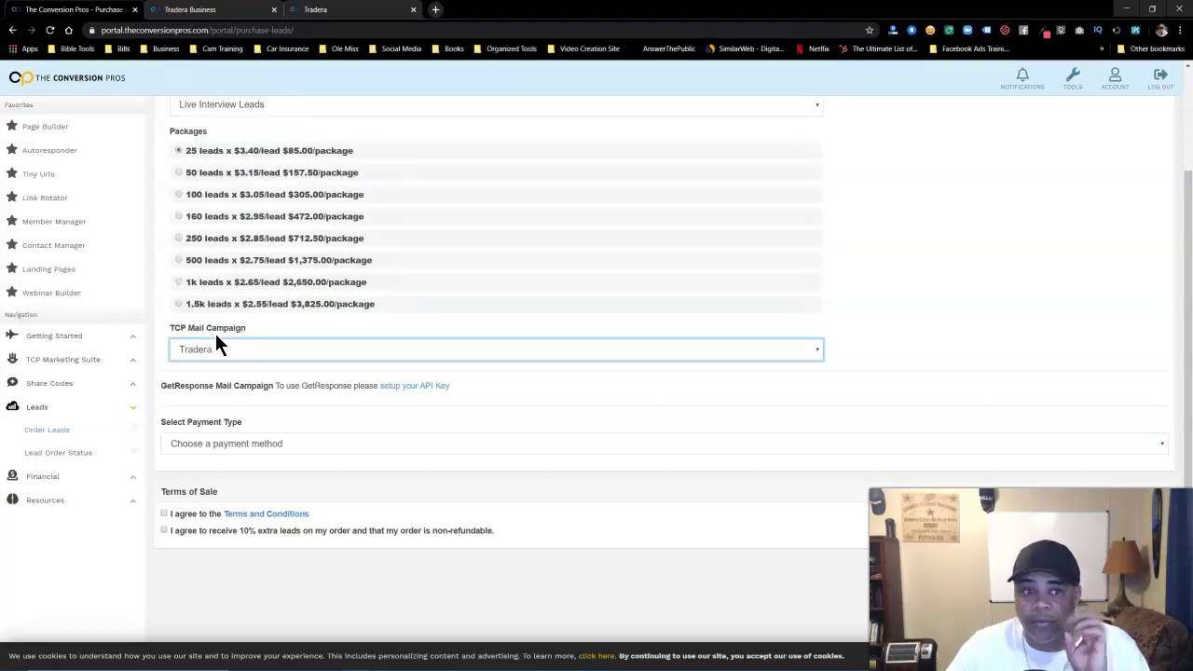
Pay with the credit card on file and agree to the terms and conditions.
{"action": "left_click", "coordinate": [318, 445]}
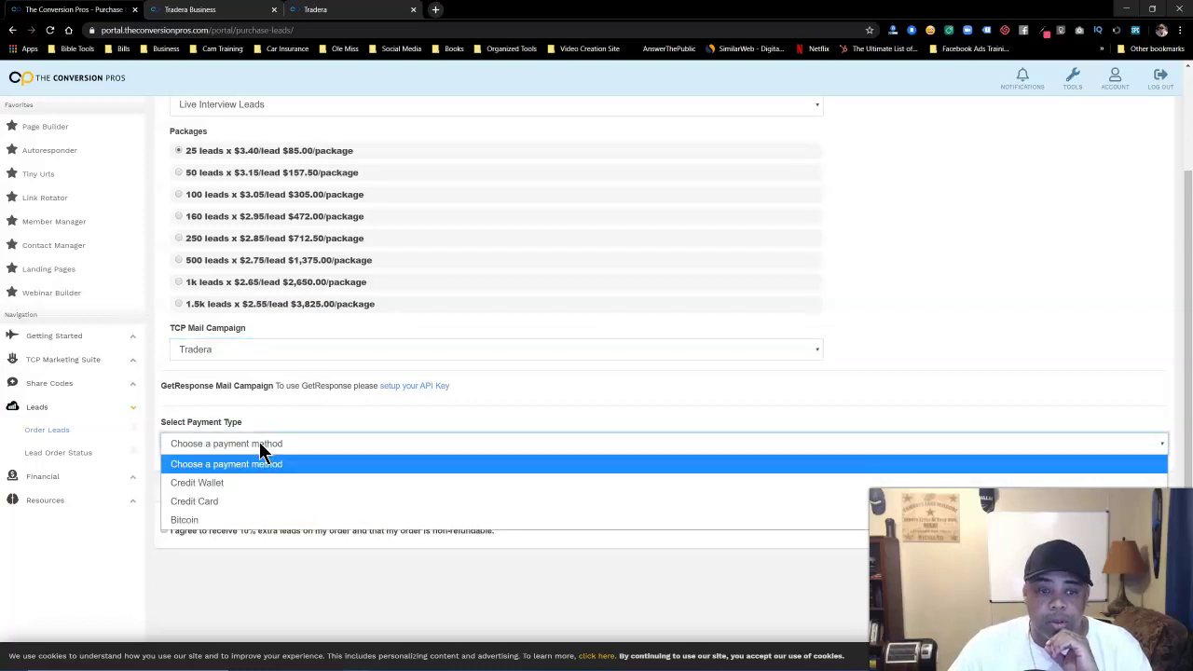
{"action": "left_click", "coordinate": [212, 502]}
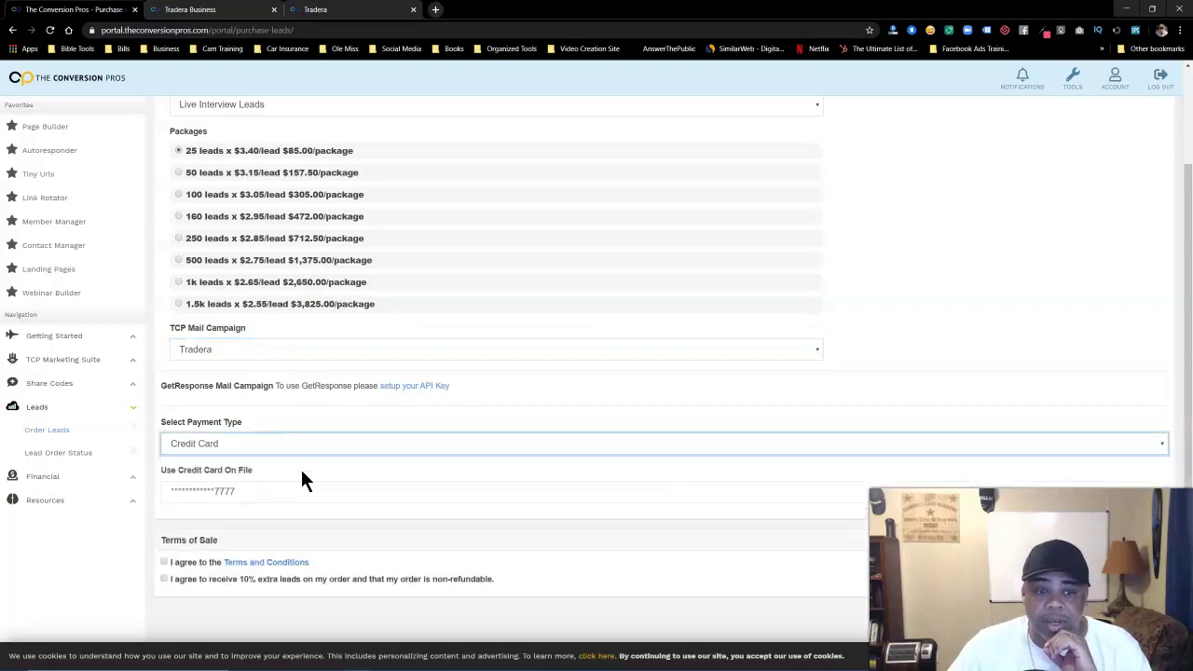
{"action": "scroll", "coordinate": [332, 459], "scroll_direction": "down", "scroll_amount": 1}
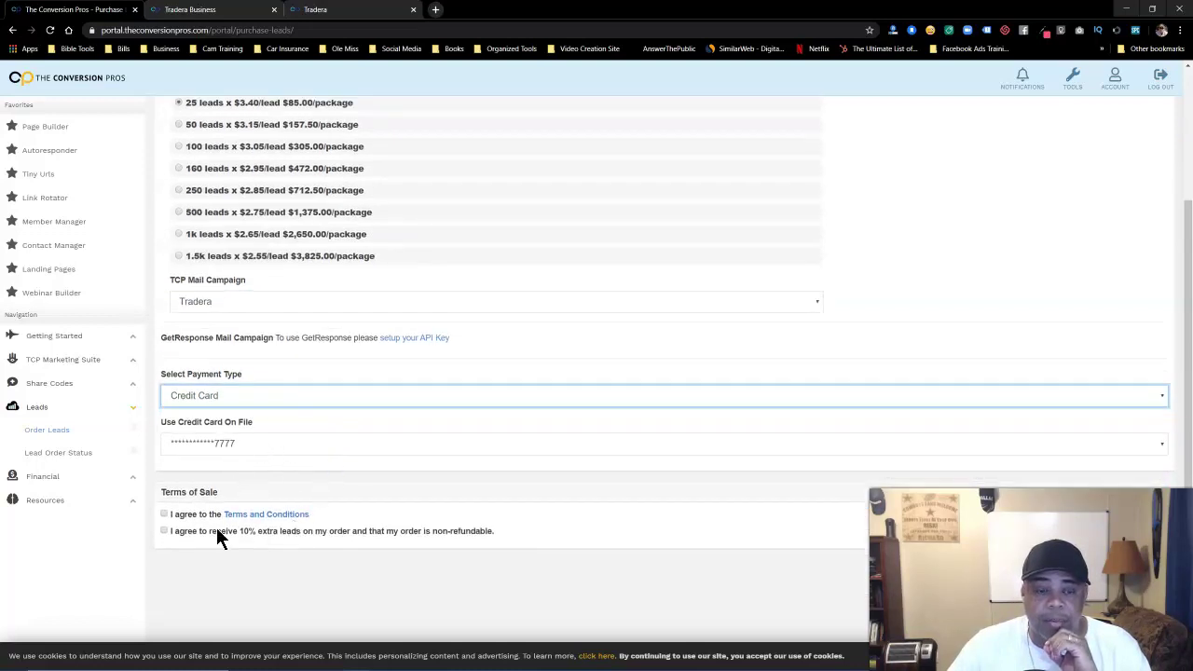
{"action": "left_click", "coordinate": [163, 515]}
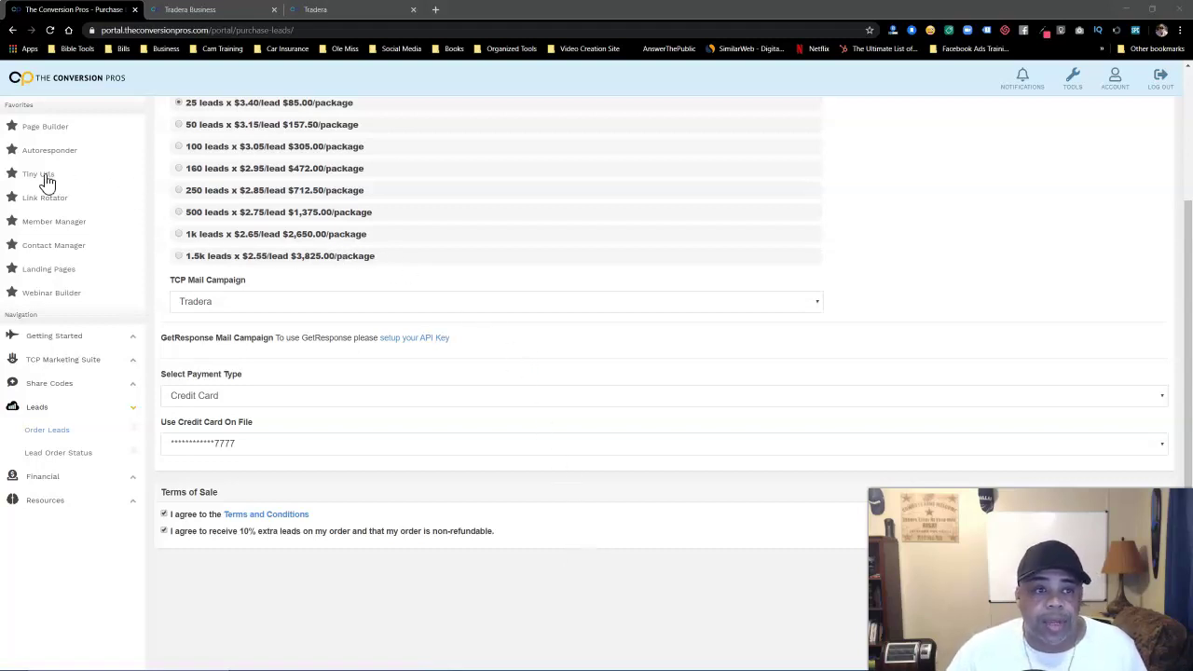
Show the Tiny Urls list and briefly view the Tradera Business capture page tab.
{"action": "scroll", "coordinate": [394, 291], "scroll_direction": "up", "scroll_amount": 2}
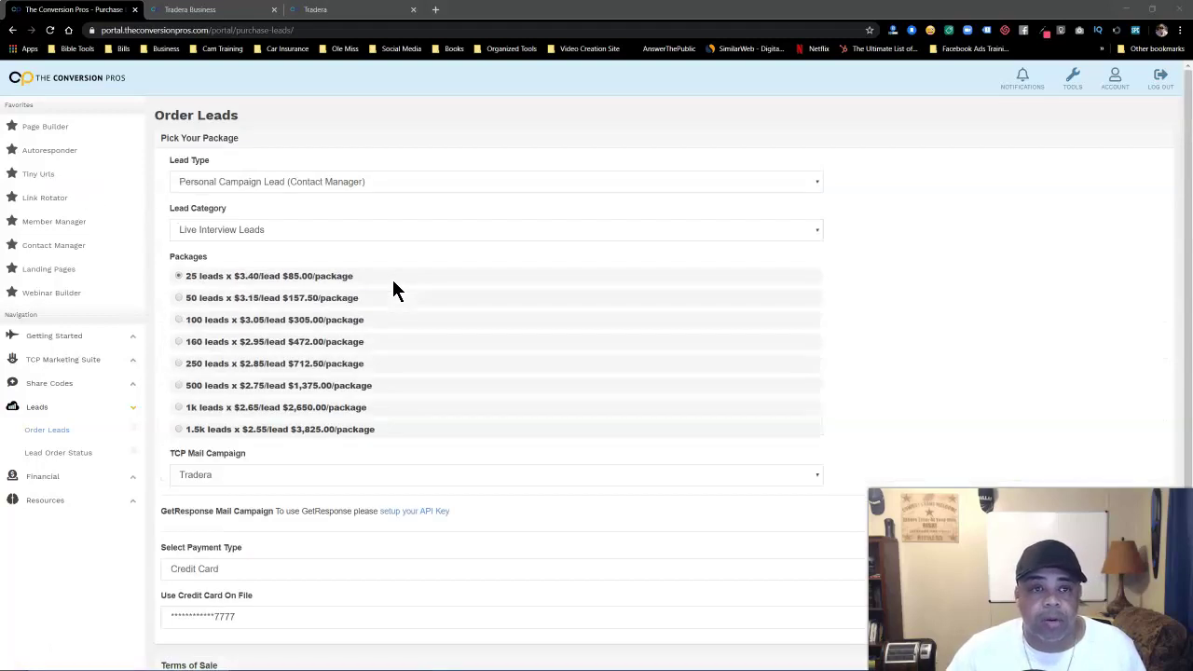
{"action": "left_click", "coordinate": [49, 177]}
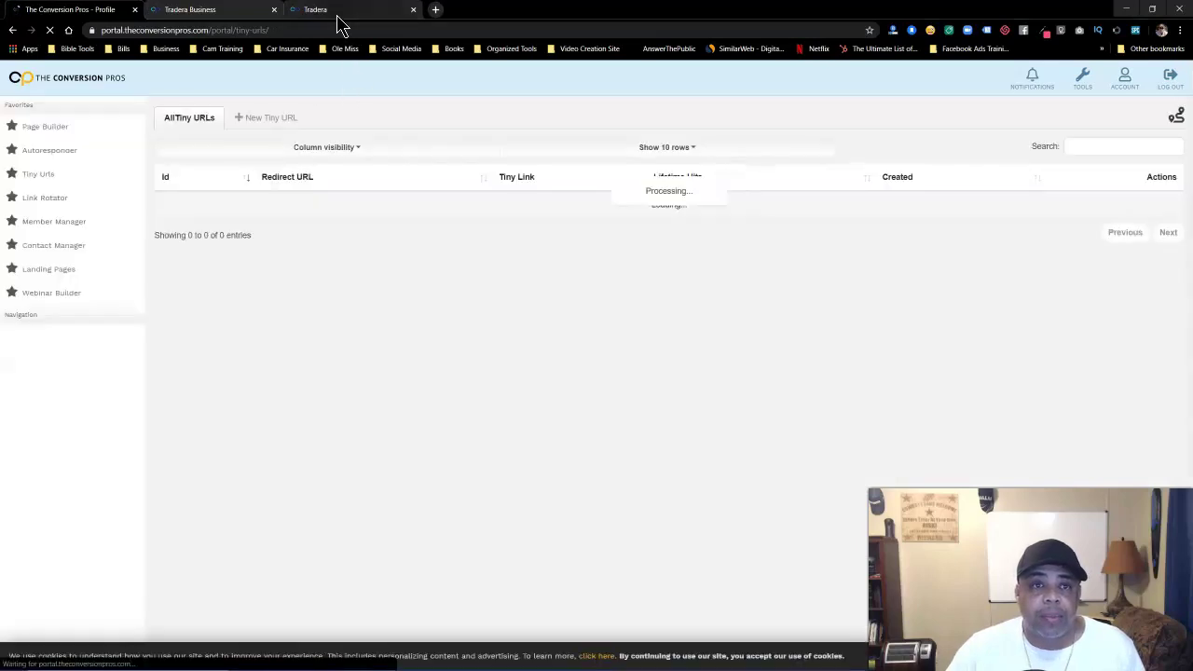
{"action": "left_click", "coordinate": [219, 16]}
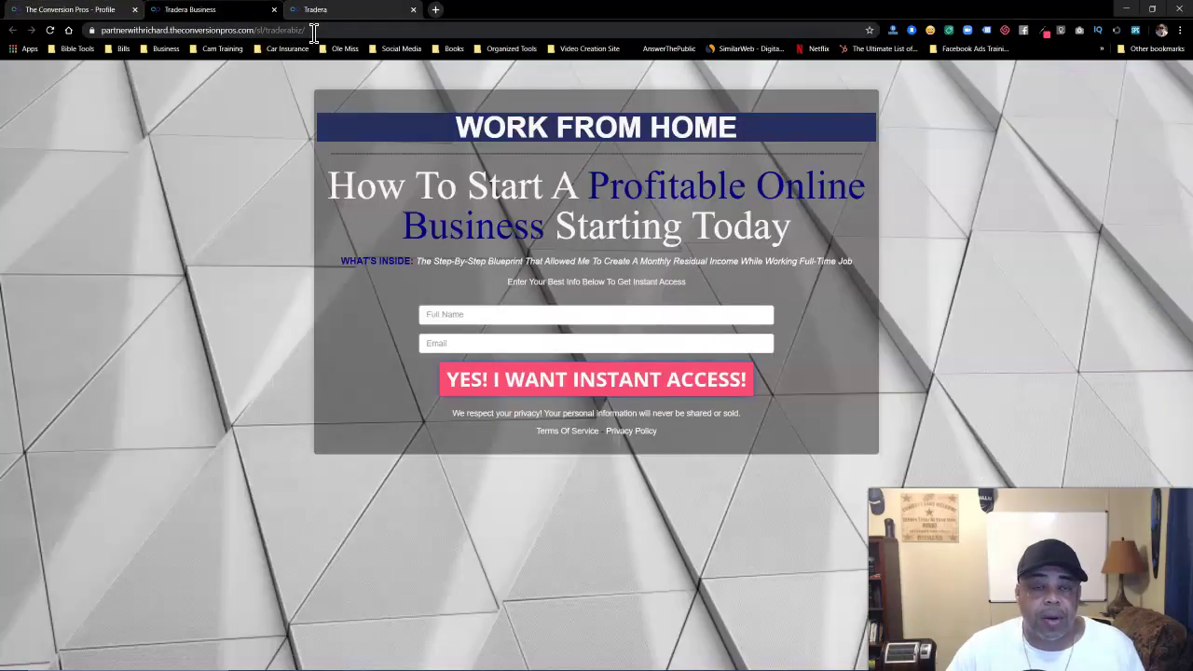
{"action": "left_click", "coordinate": [100, 15]}
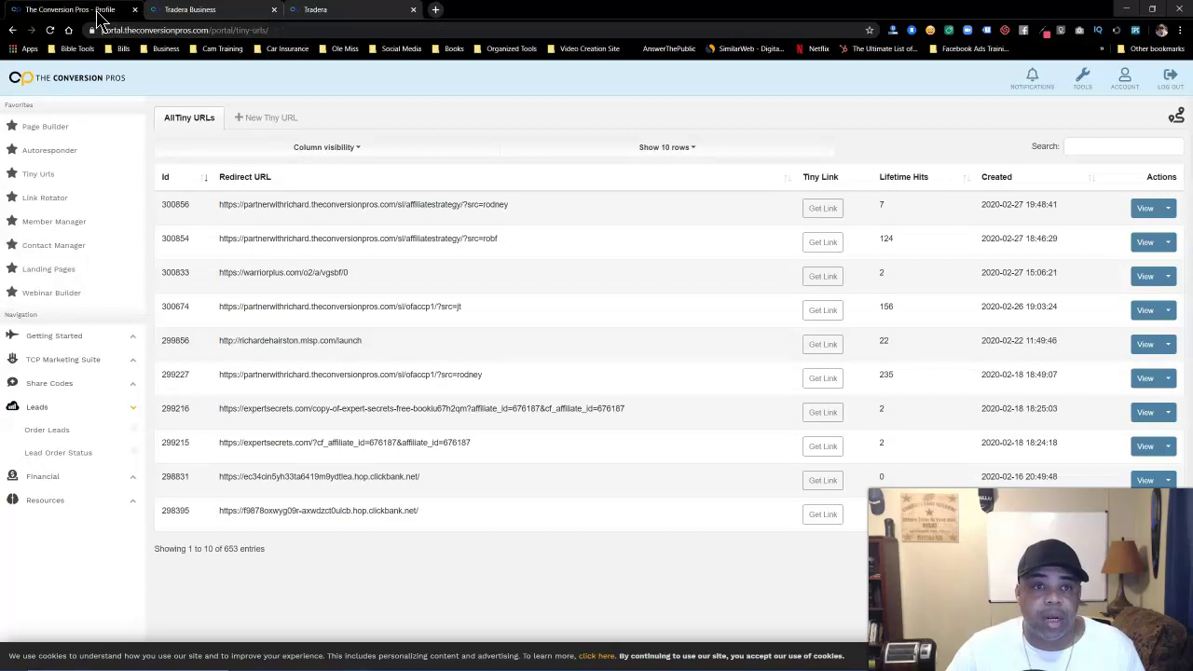
From Page Builder, get the traderabiz page's public link and copy it.
{"action": "left_click", "coordinate": [49, 127]}
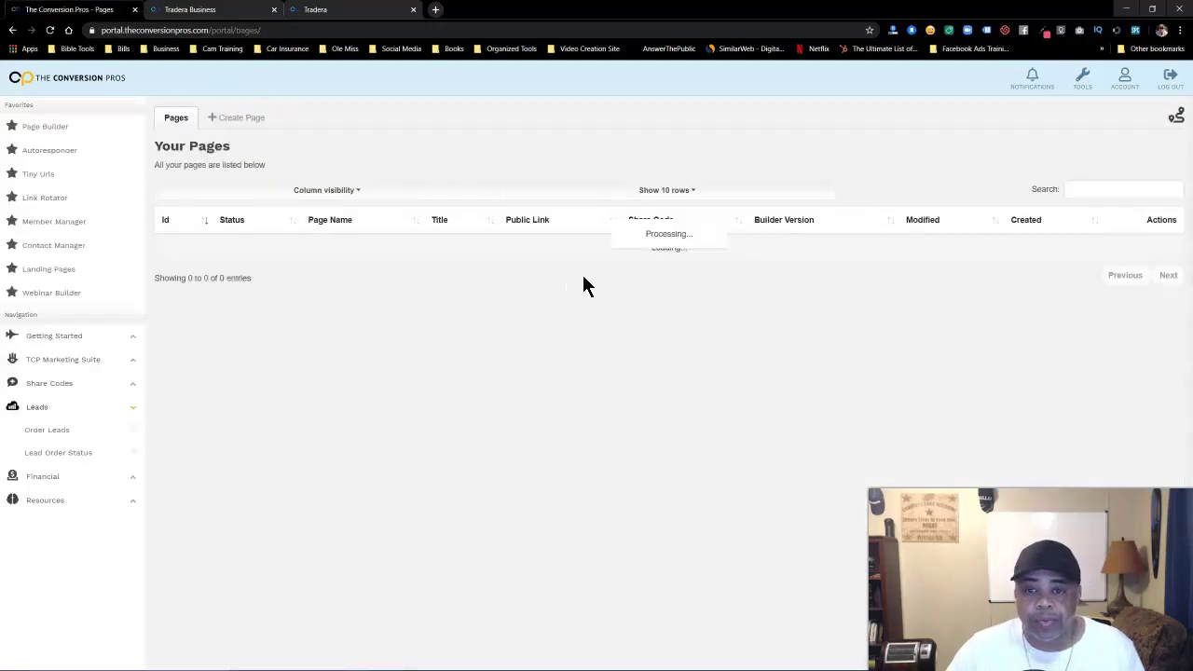
{"action": "left_click", "coordinate": [656, 251]}
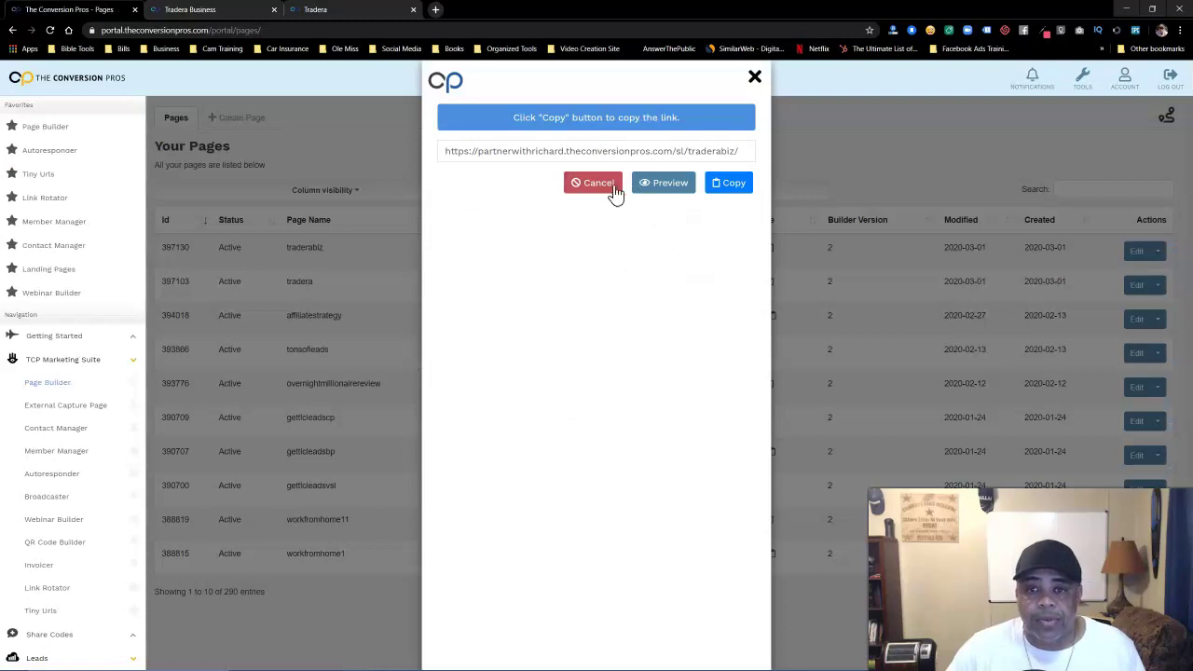
{"action": "left_click", "coordinate": [730, 190]}
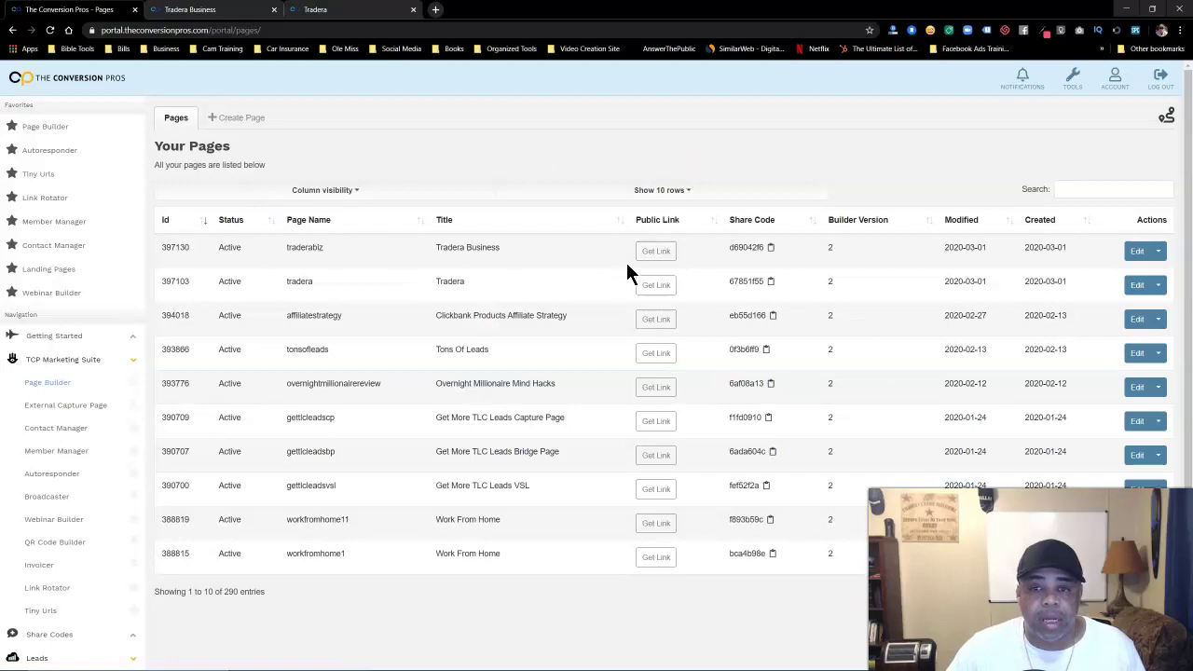
{"action": "left_click", "coordinate": [656, 254]}
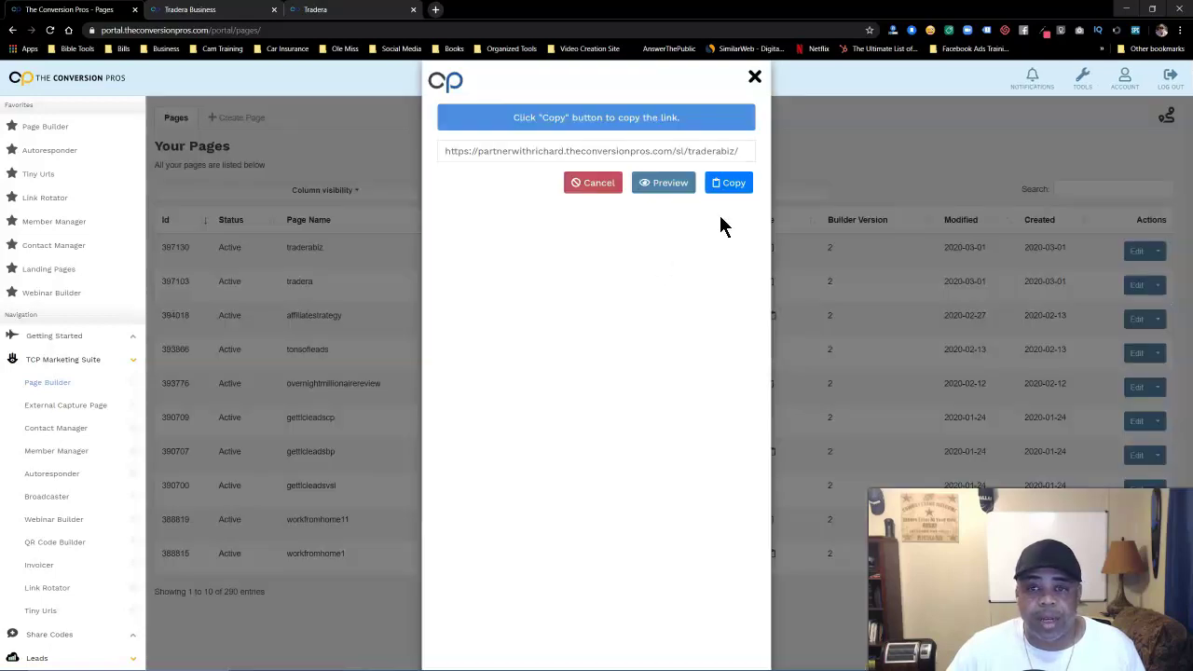
{"action": "left_click", "coordinate": [732, 151]}
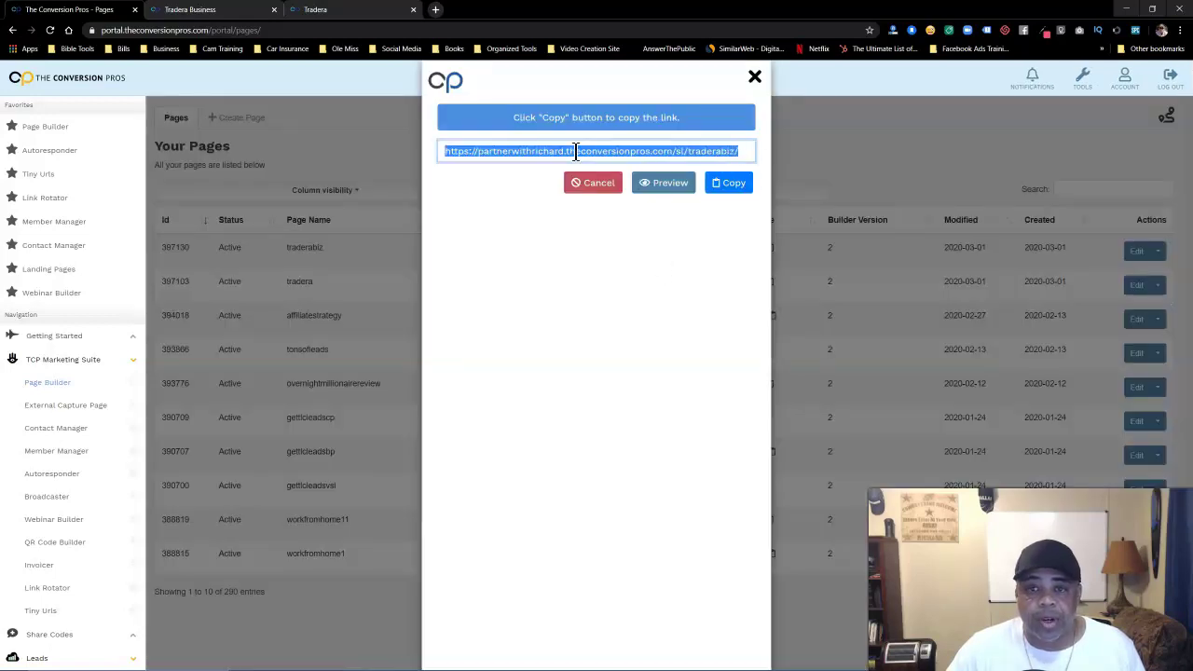
{"action": "left_click", "coordinate": [730, 186]}
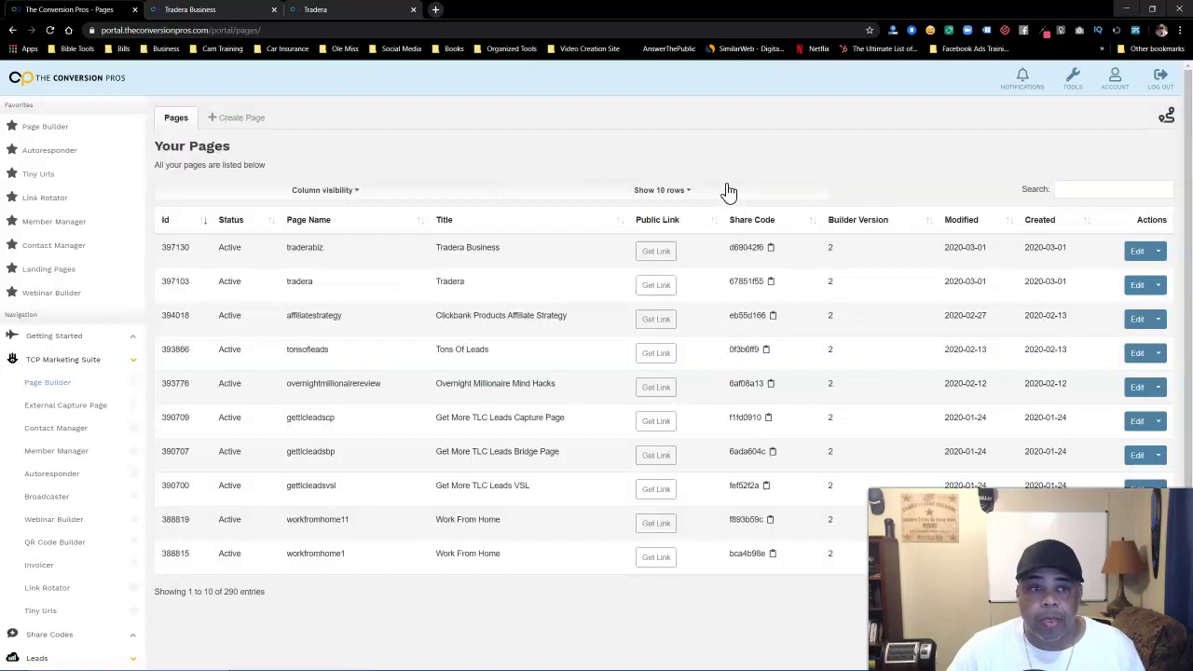
Start a new tiny URL with the traderabiz link pasted as the redirect address.
{"action": "scroll", "coordinate": [62, 302], "scroll_direction": "down", "scroll_amount": 2}
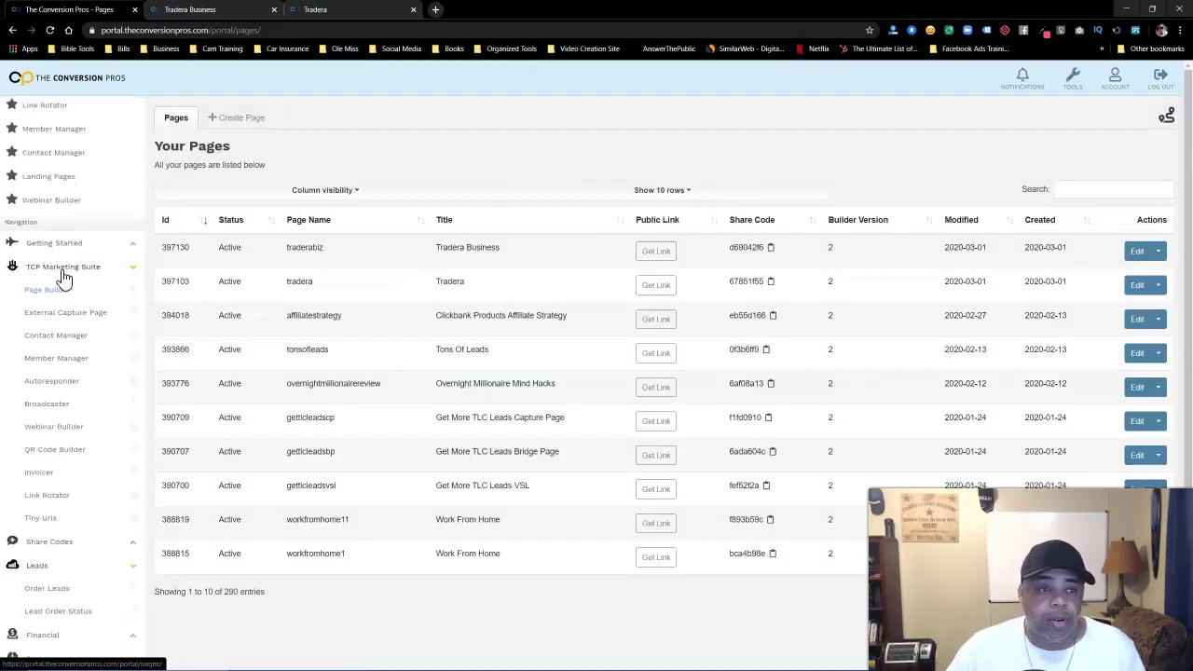
{"action": "left_click", "coordinate": [44, 517]}
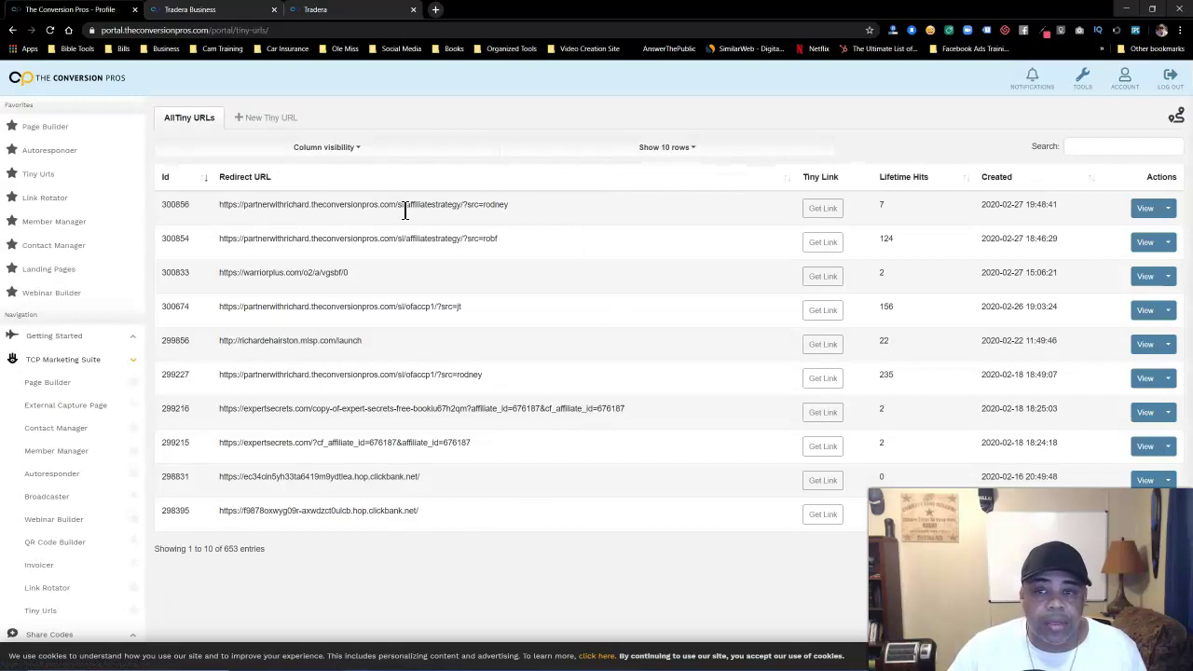
{"action": "left_click", "coordinate": [270, 124]}
{"action": "right_click", "coordinate": [177, 174]}
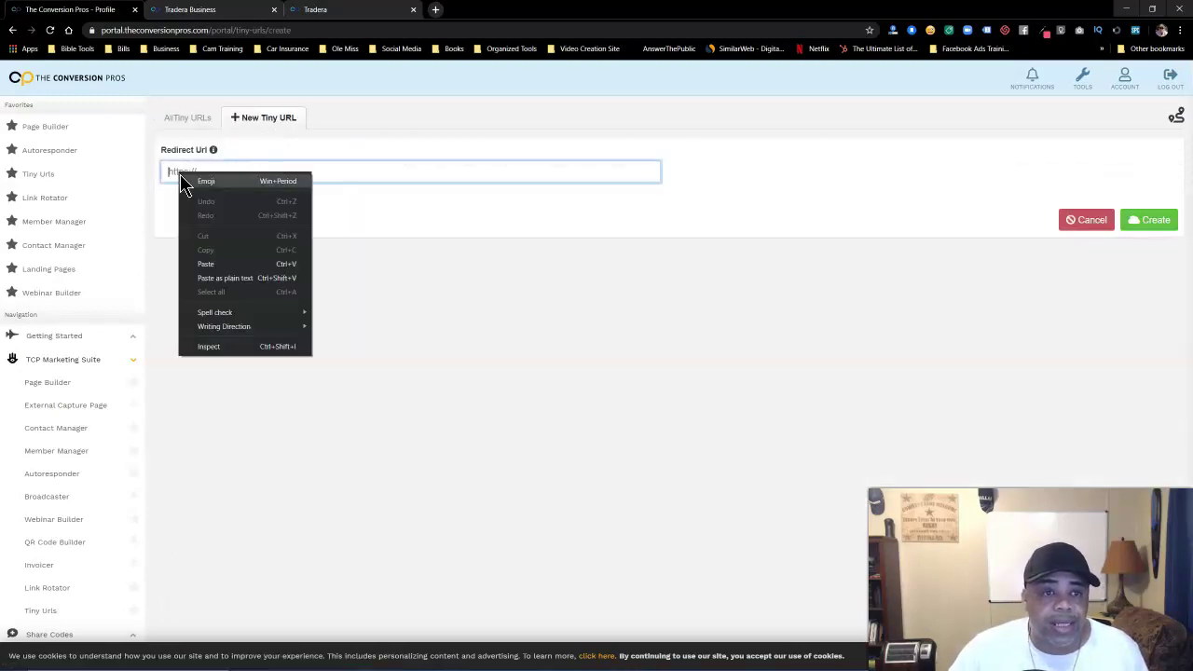
{"action": "left_click", "coordinate": [207, 267]}
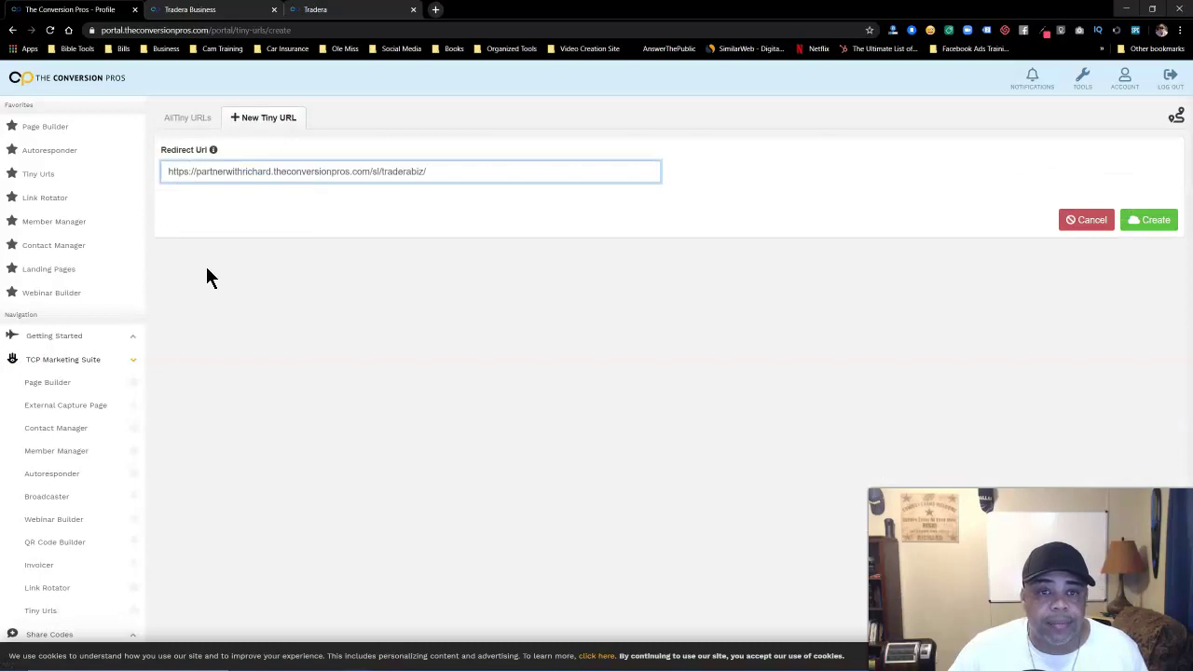
Save the tiny URL and copy its public link tcpros.co/MBpUr.
{"action": "left_click", "coordinate": [1150, 222]}
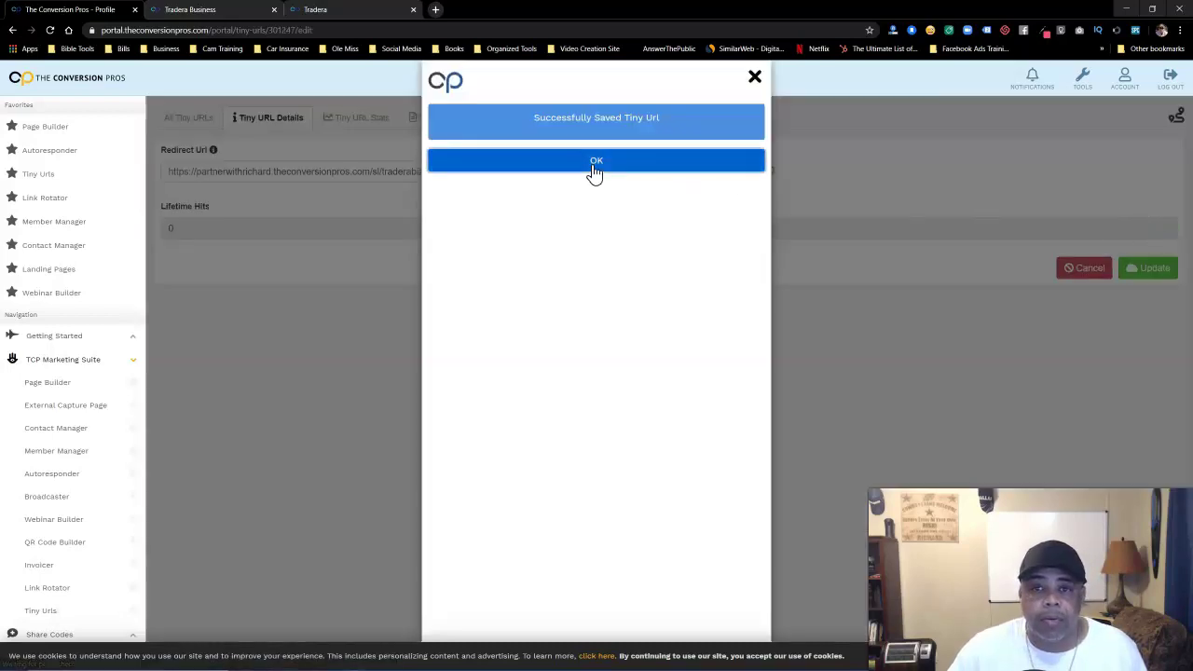
{"action": "left_click", "coordinate": [598, 165]}
{"action": "left_click", "coordinate": [770, 173]}
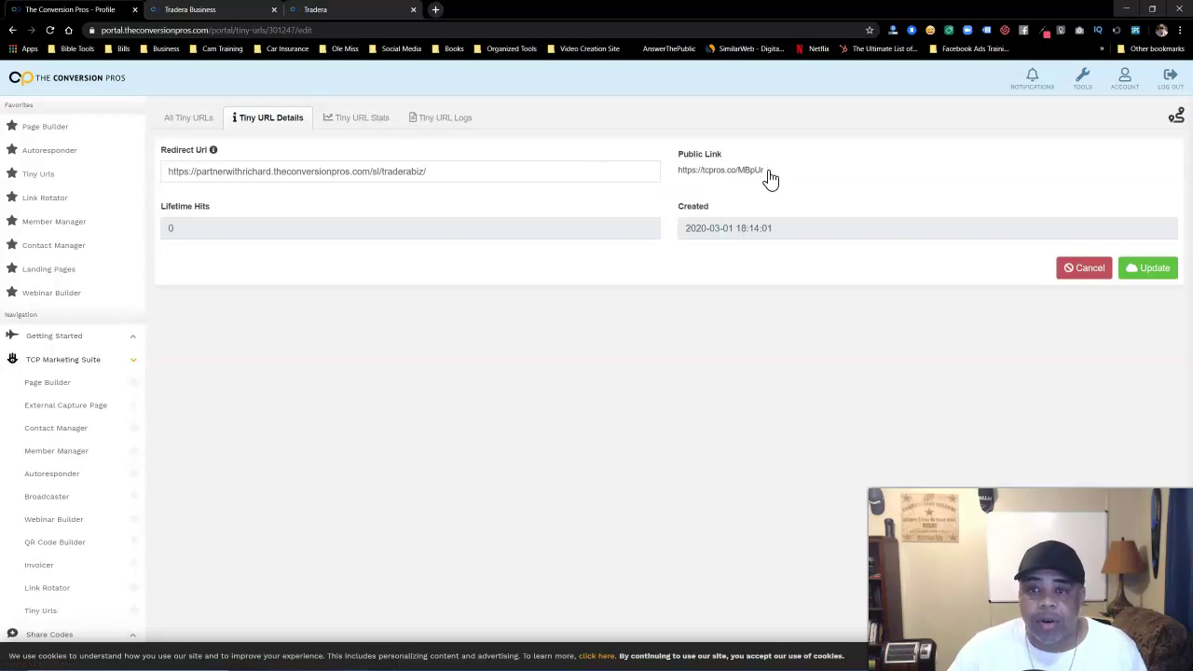
{"action": "left_click", "coordinate": [435, 10]}
{"action": "right_click", "coordinate": [118, 30]}
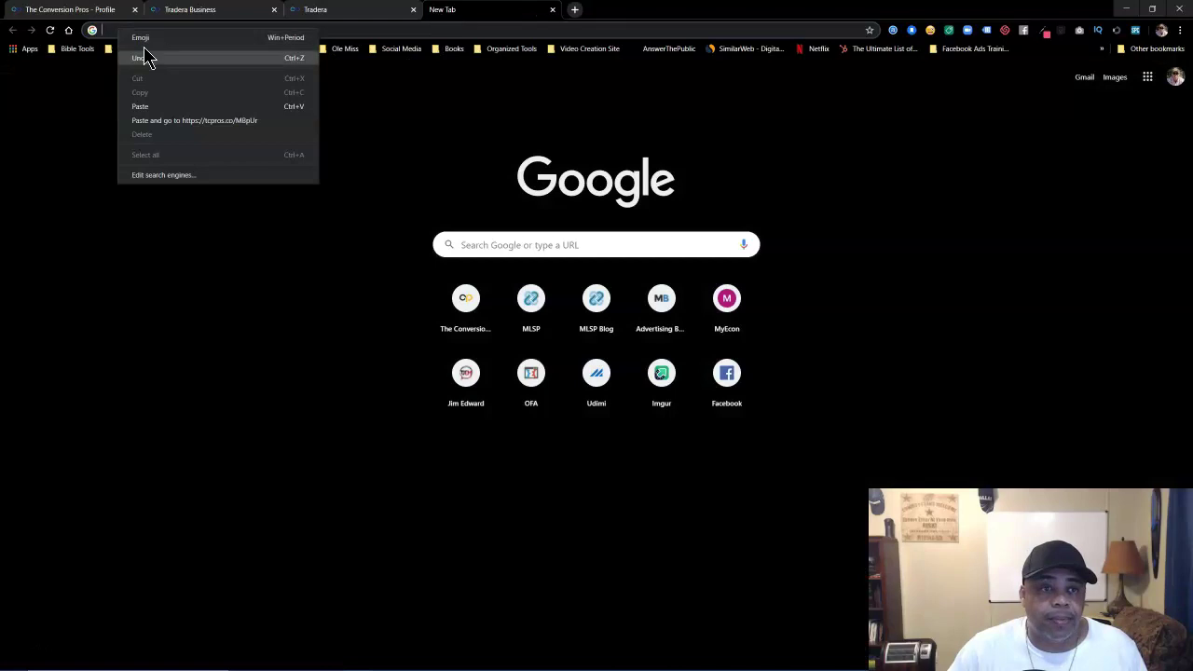
{"action": "left_click", "coordinate": [213, 128]}
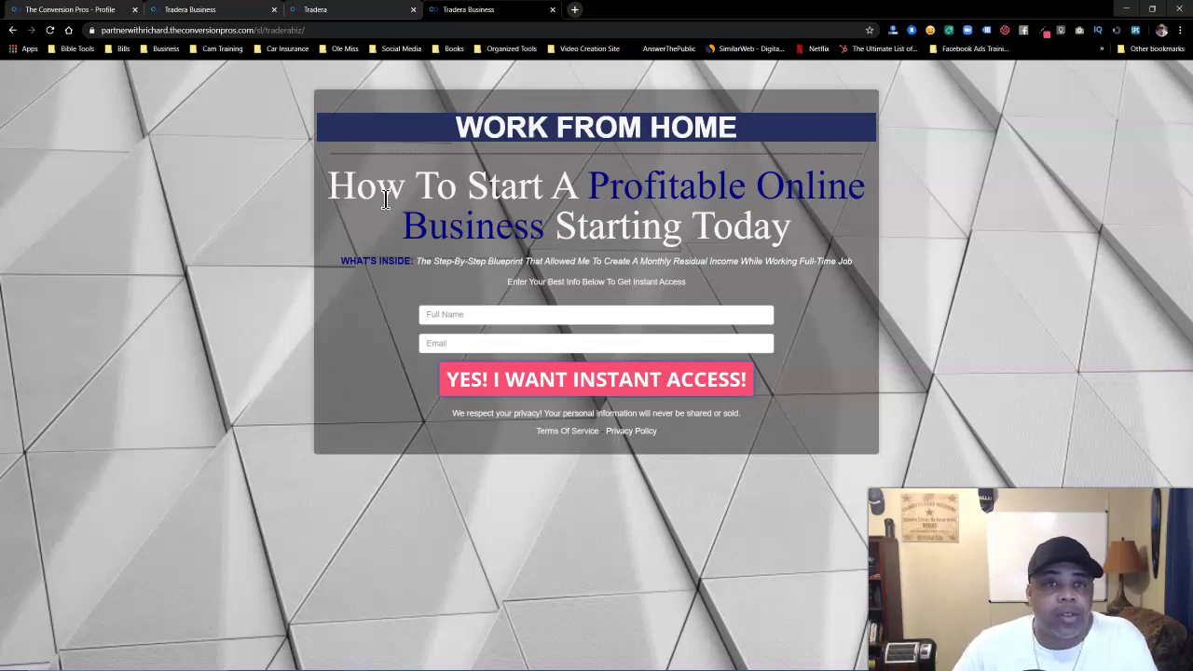
{"action": "left_click", "coordinate": [552, 10]}
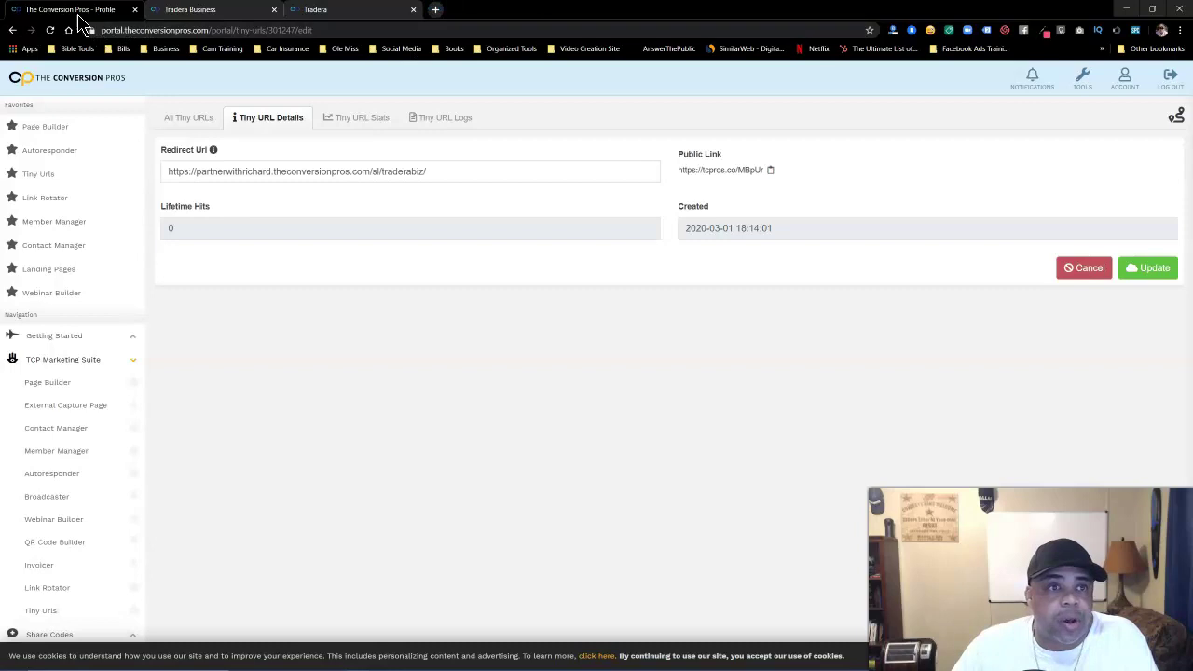
Go to Page Builder's Your Pages list showing the traderabiz and tradera pages.
{"action": "left_click", "coordinate": [61, 131]}
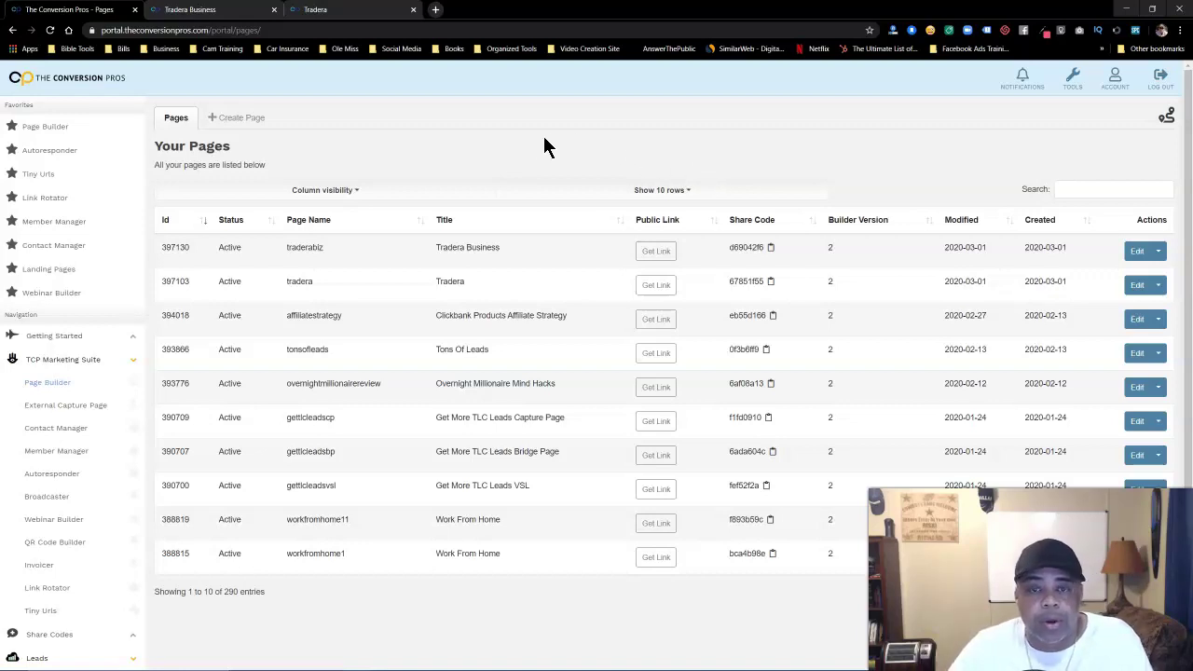
Switch to the Tradera Business tab to view the work-from-home capture page.
{"action": "left_click", "coordinate": [220, 11]}
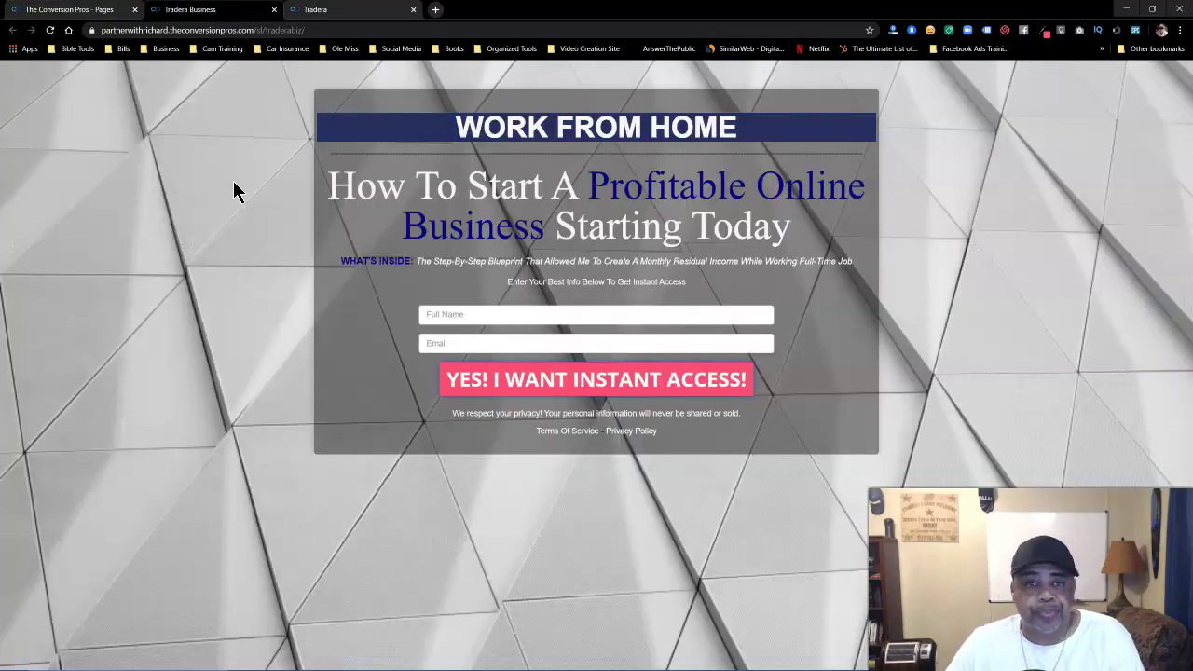